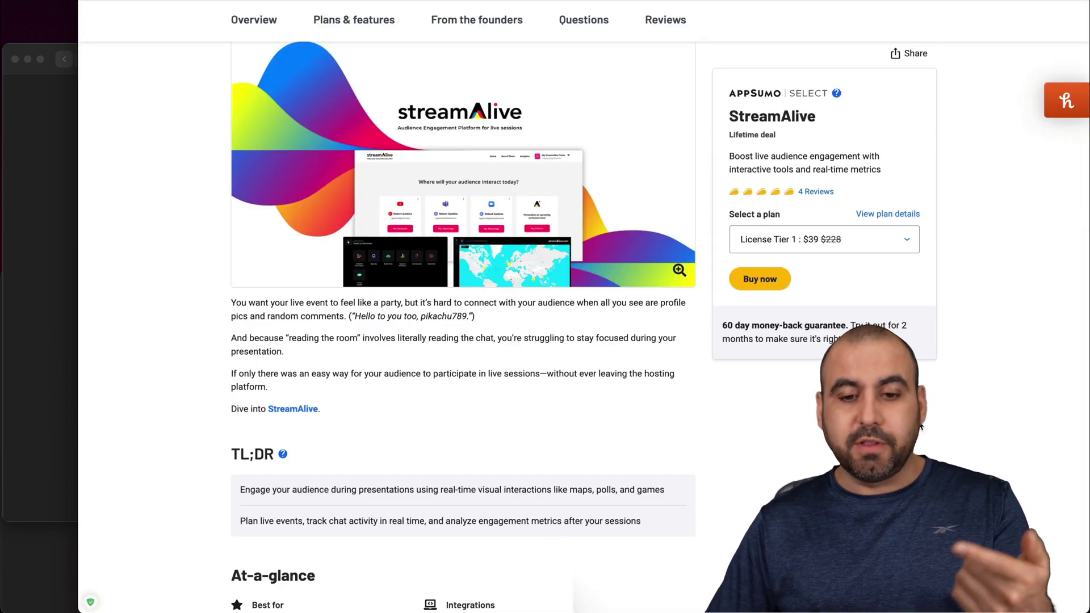
# Scroll the AppSumo StreamAlive deal page down to the Plans & features License Tier cards
pyautogui.scroll(-5, 920, 425)
pyautogui.scroll(-5, 920, 426)
pyautogui.scroll(-5, 919, 426)
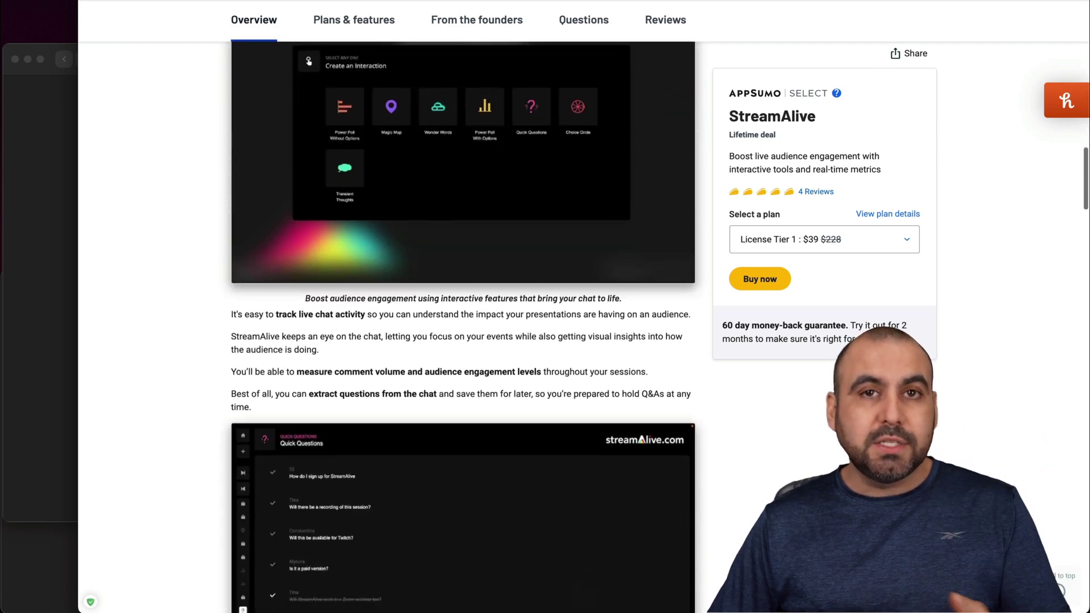
pyautogui.scroll(-5, 919, 426)
pyautogui.scroll(-5, 920, 426)
pyautogui.scroll(-5, 919, 425)
pyautogui.scroll(-5, 920, 426)
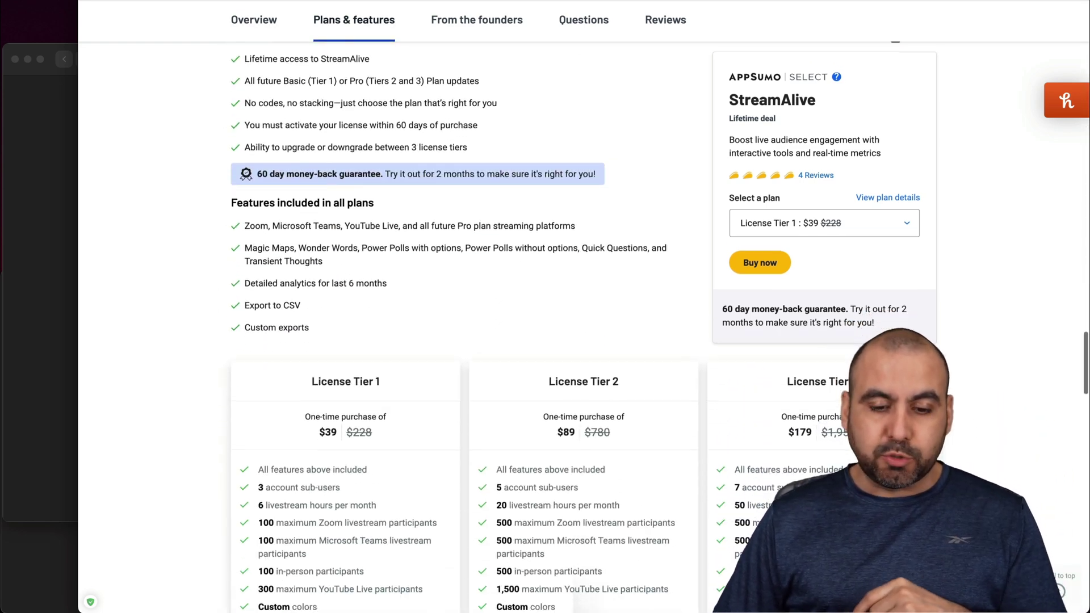
pyautogui.scroll(-3, 920, 425)
pyautogui.scroll(-2, 920, 425)
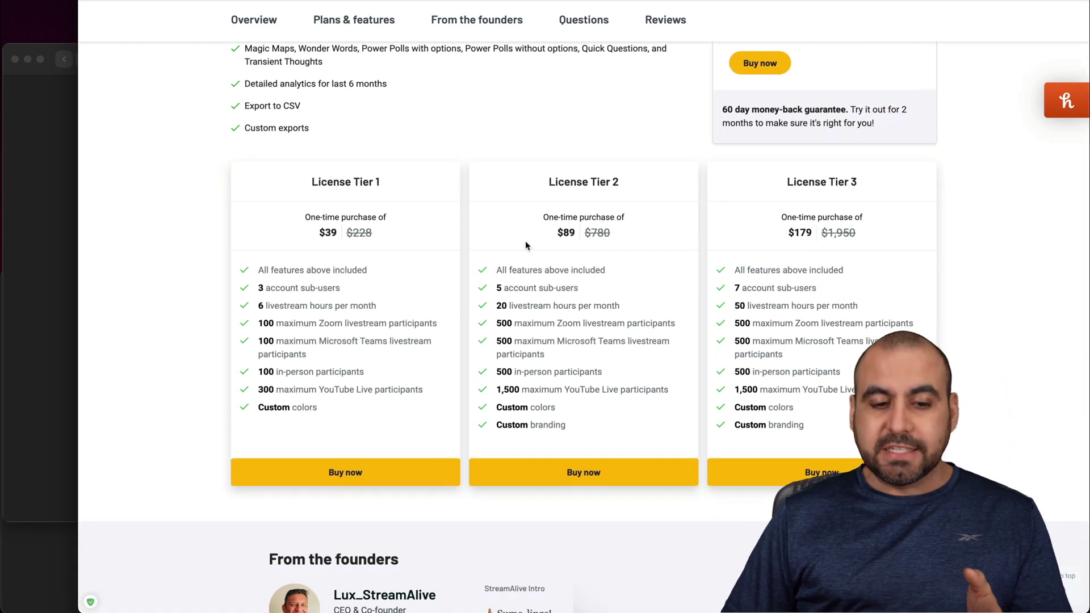
pyautogui.scroll(-1, 526, 243)
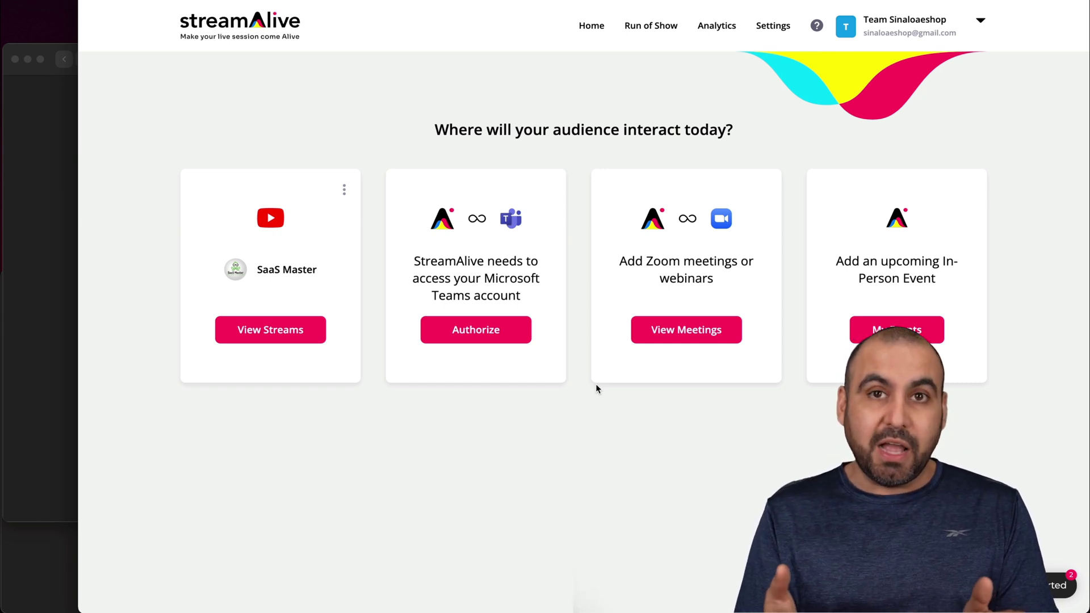
# Open the Zoom meetings list from the home page and start adding a new meeting
pyautogui.click(673, 332)
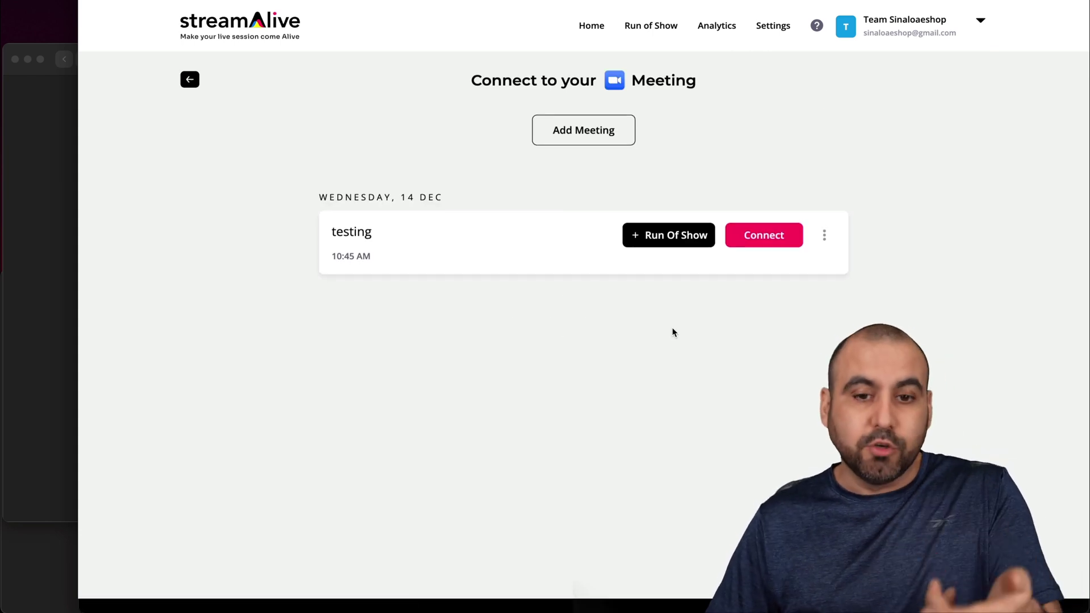
pyautogui.click(588, 130)
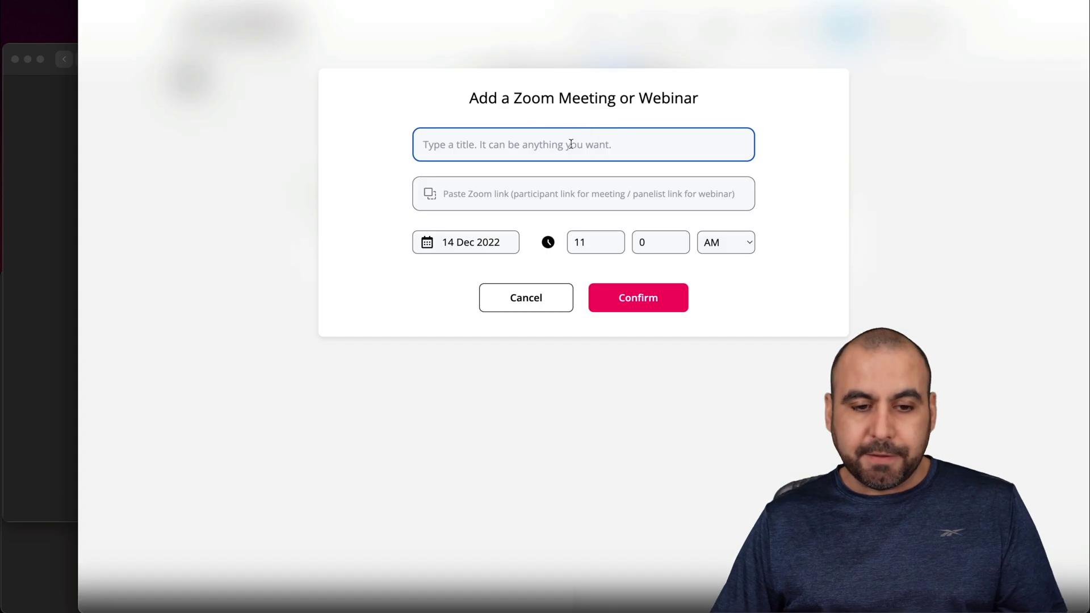
# Title the meeting 'Testing for video' and start a new Zoom meeting
pyautogui.write('Testing for video')
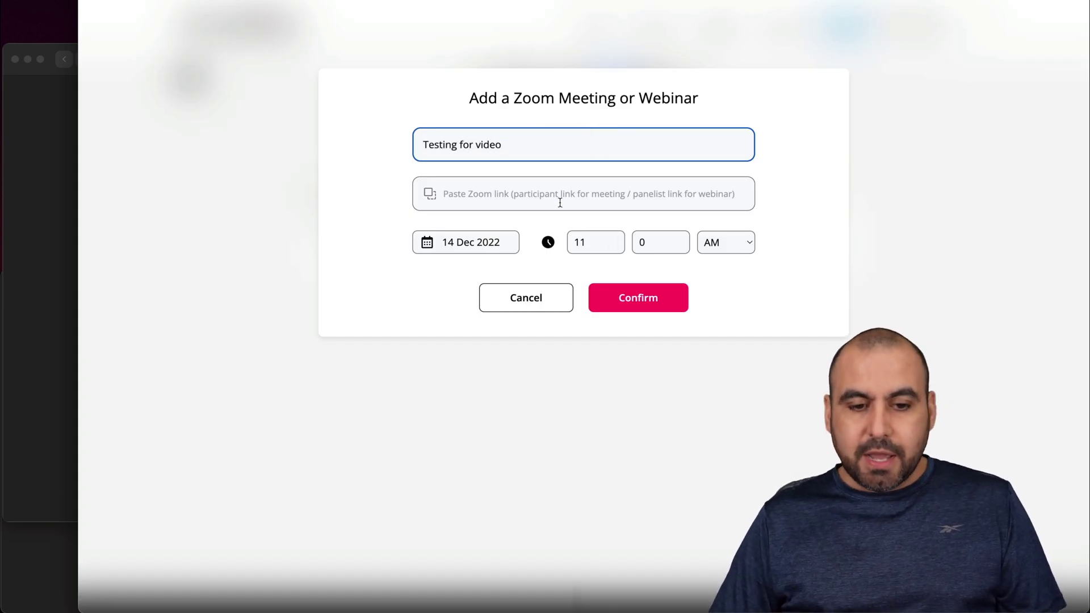
pyautogui.click(556, 201)
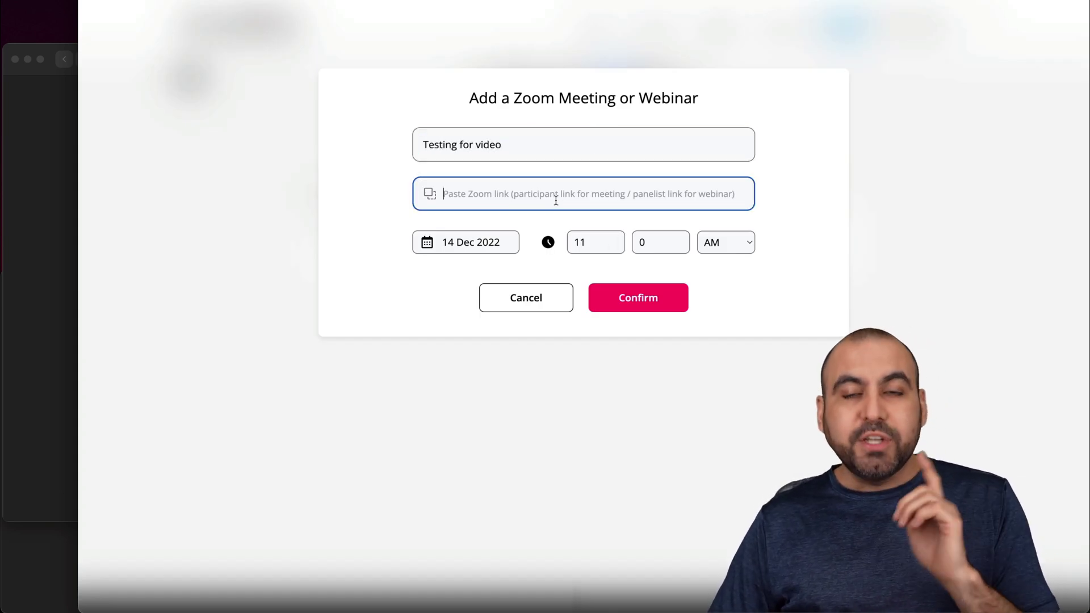
pyautogui.click(56, 138)
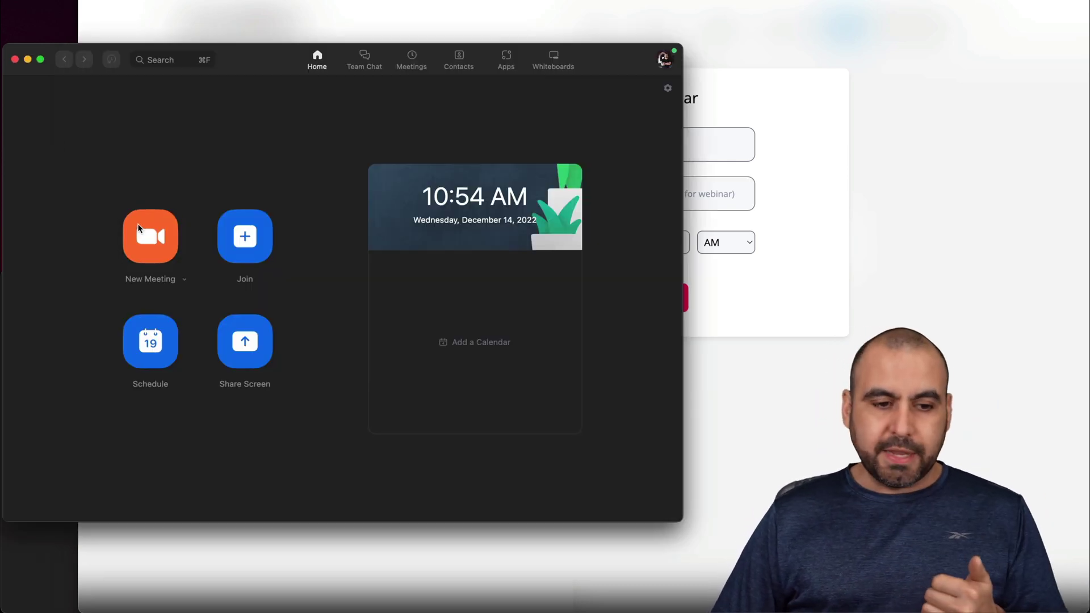
pyautogui.click(173, 260)
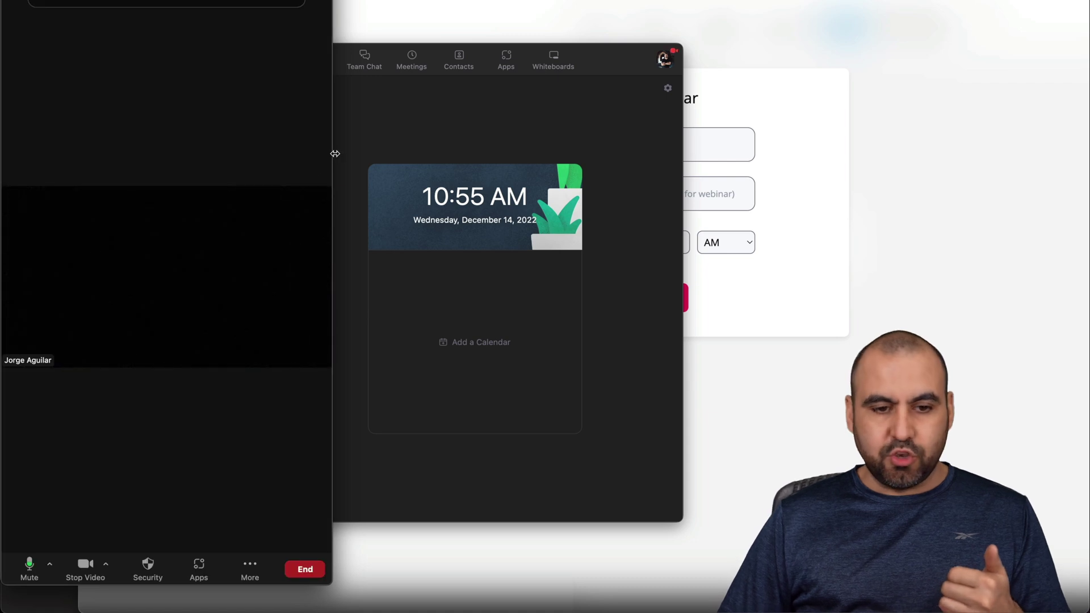
pyautogui.moveTo(333, 156); pyautogui.dragTo(614, 170)
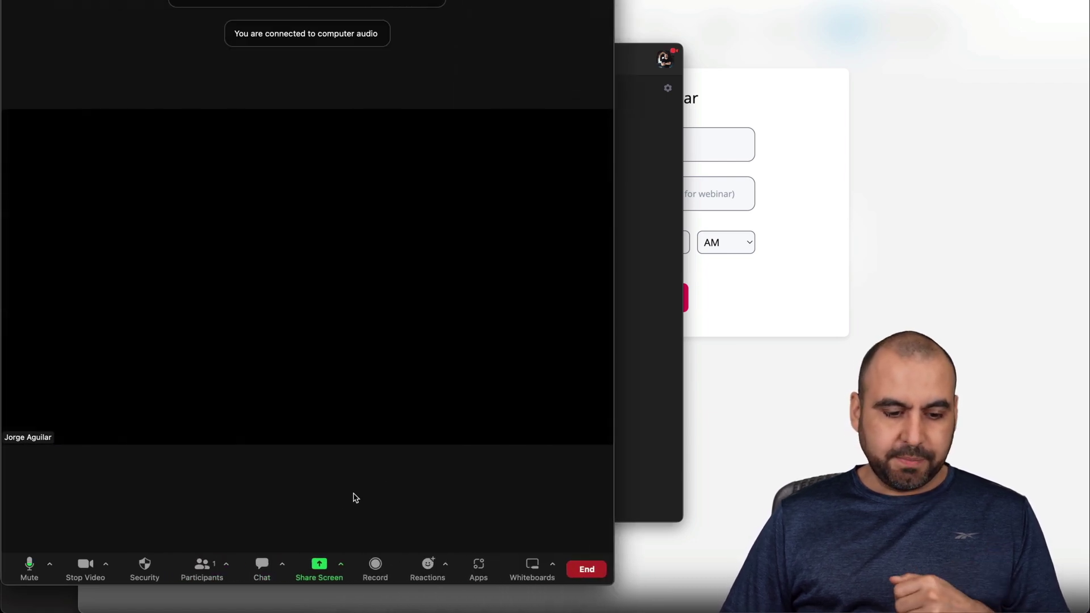
# Paste the Zoom meeting's invite link into the form and confirm it
pyautogui.click(226, 568)
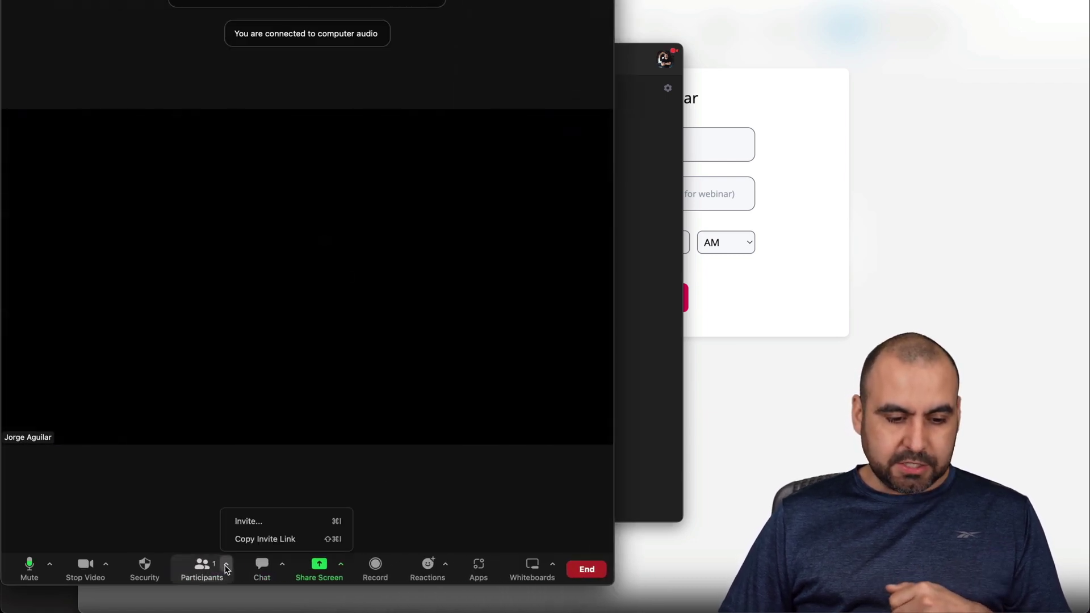
pyautogui.click(249, 540)
pyautogui.click(662, 196)
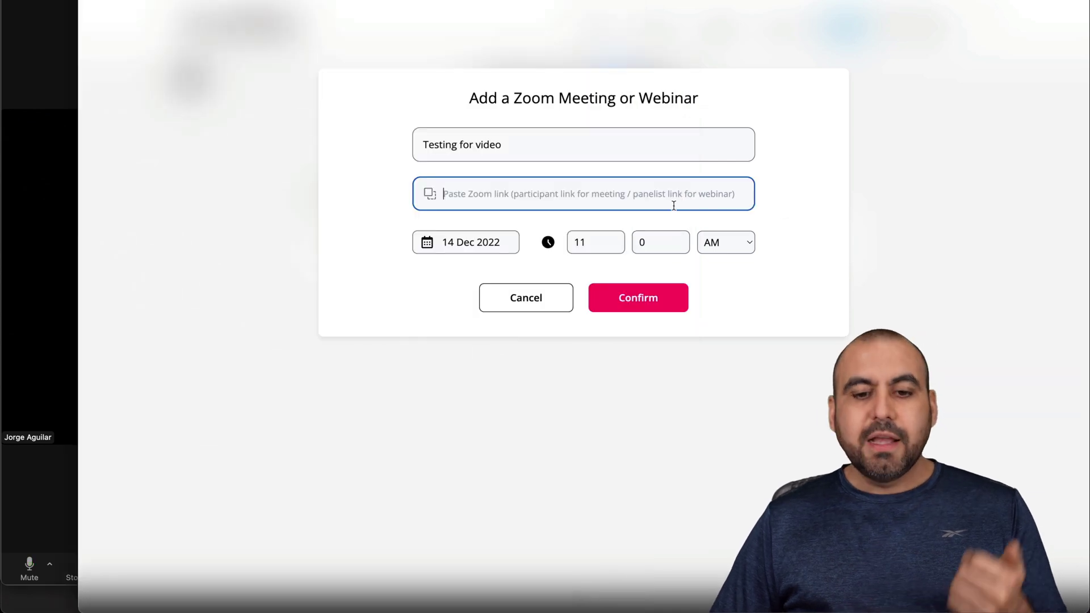
pyautogui.hotkey('ctrl', 'v')
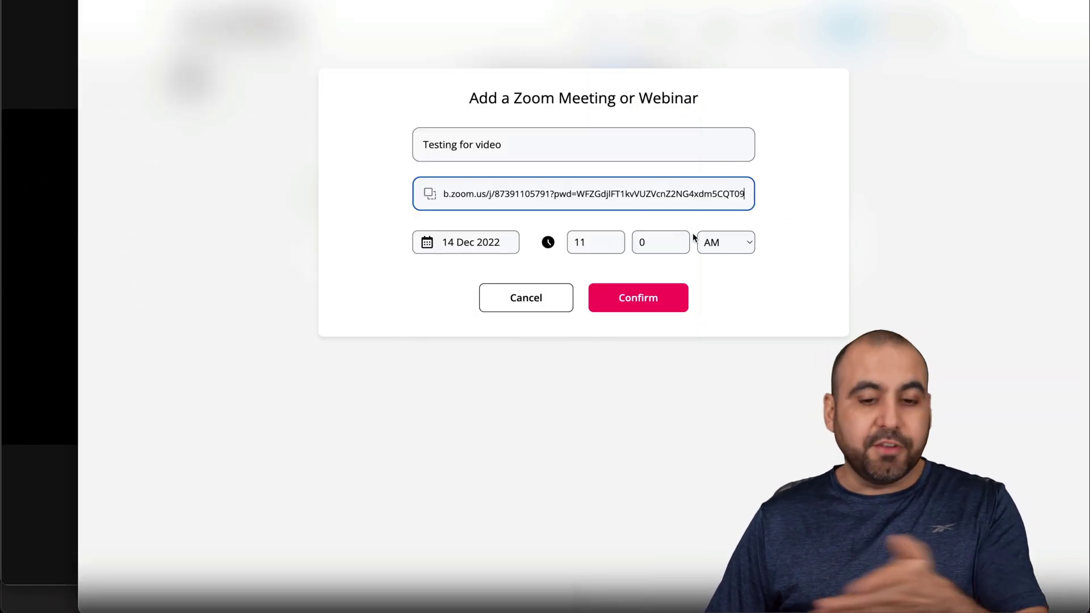
pyautogui.click(648, 292)
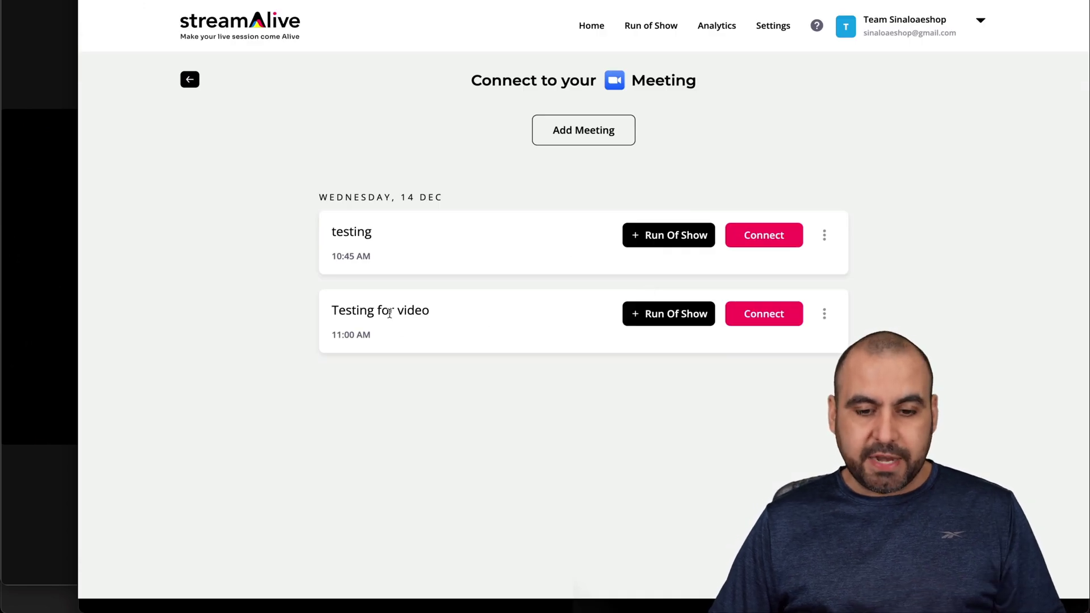
# Connect StreamAlive to 'Testing for video' and admit the StreamAlive bot in Zoom
pyautogui.click(763, 314)
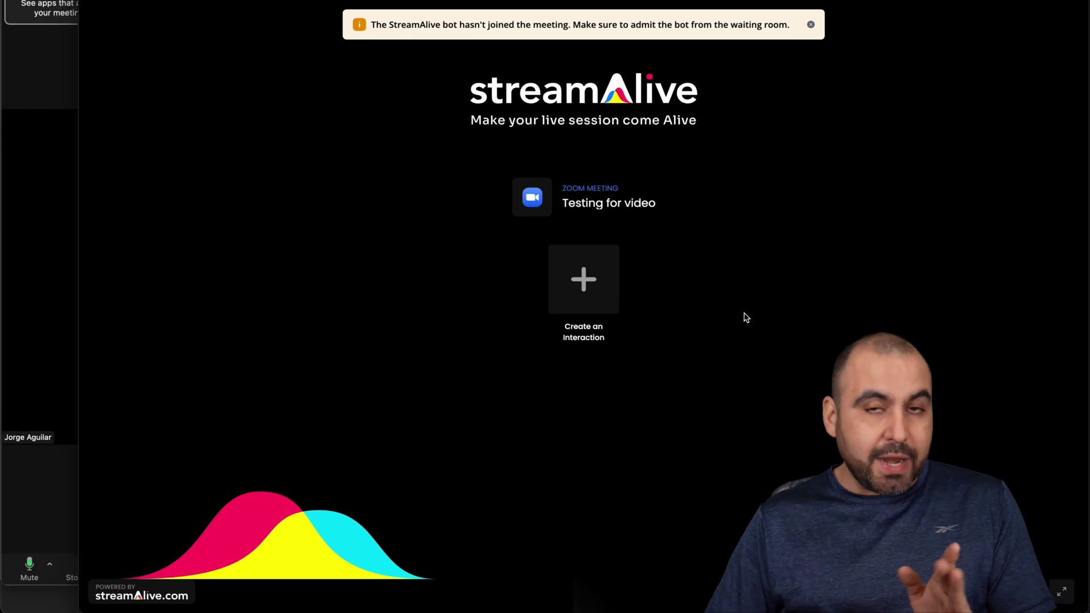
pyautogui.click(65, 136)
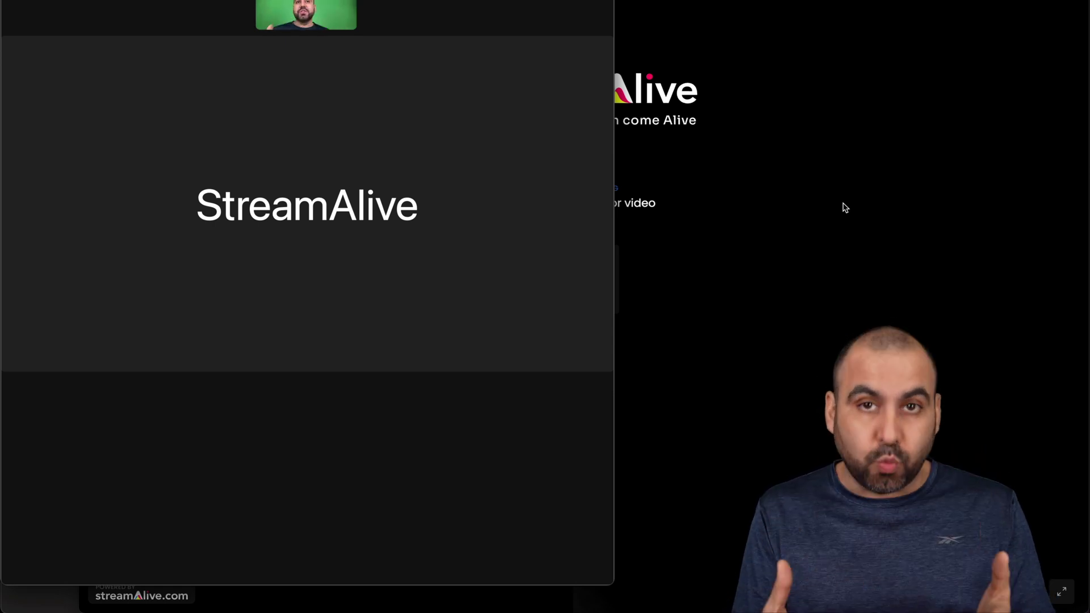
pyautogui.moveTo(306, 255)
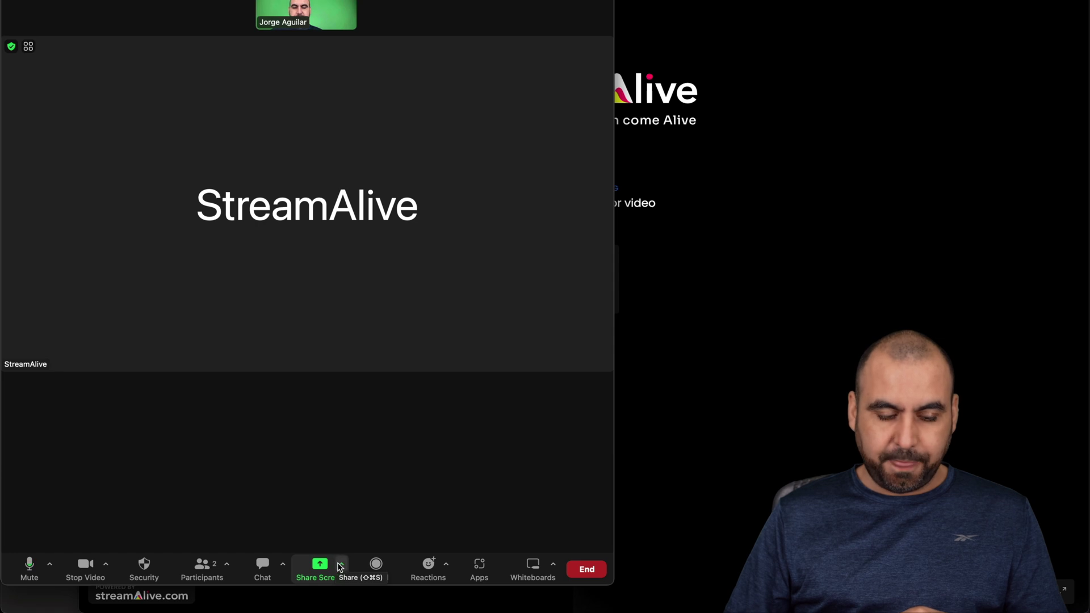
# Share the 'Google Chrome - StreamAlive' window to the Zoom meeting
pyautogui.click(339, 567)
pyautogui.click(318, 566)
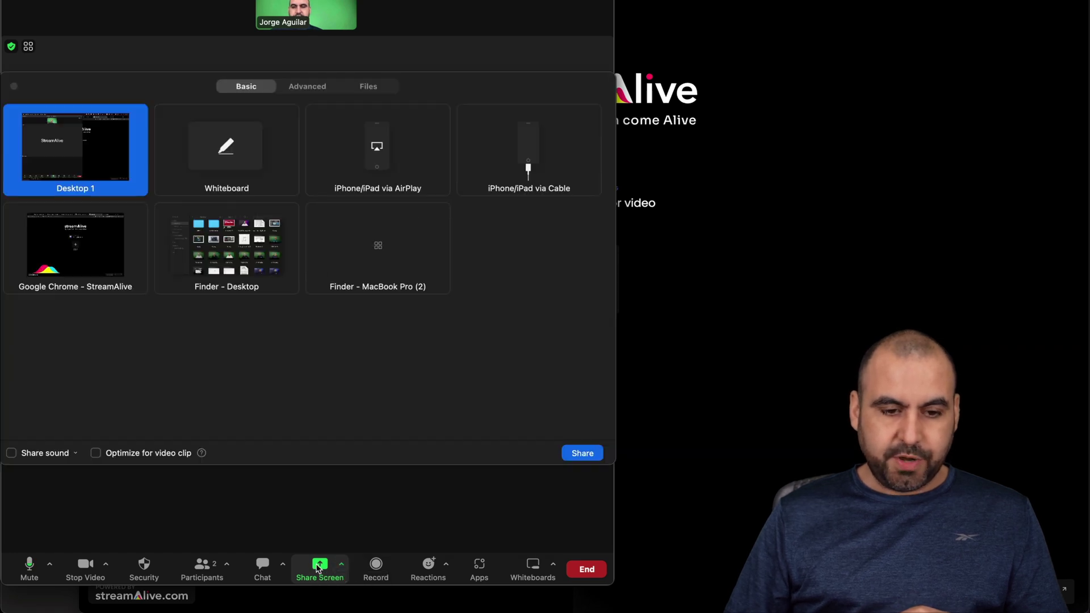
pyautogui.click(104, 237)
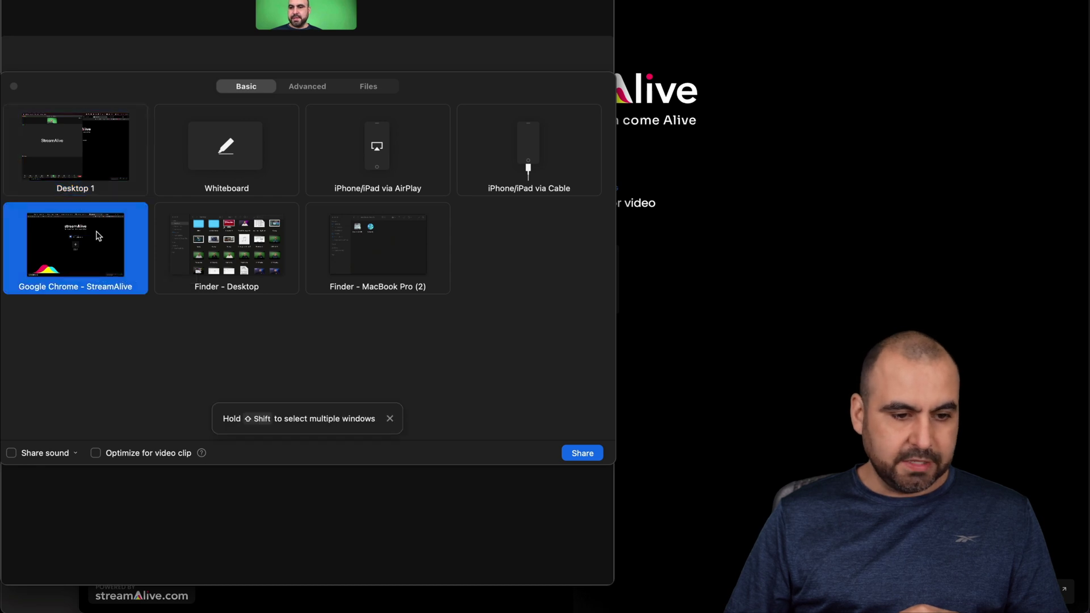
pyautogui.click(588, 454)
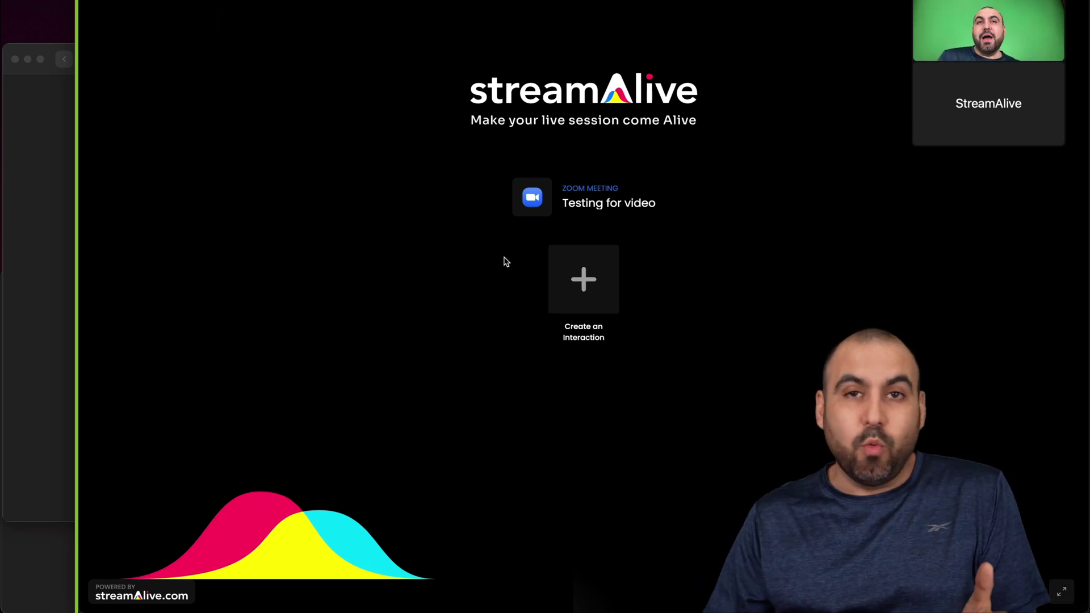
# Create a Magic Map interaction using the suggested question 'Where are you from?'
pyautogui.click(593, 280)
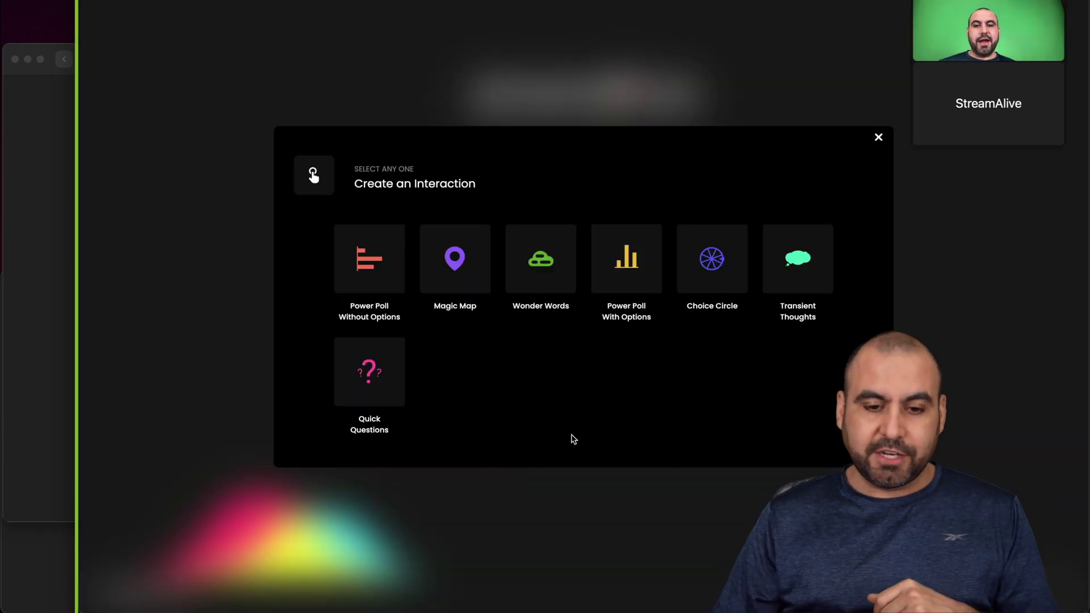
pyautogui.click(452, 265)
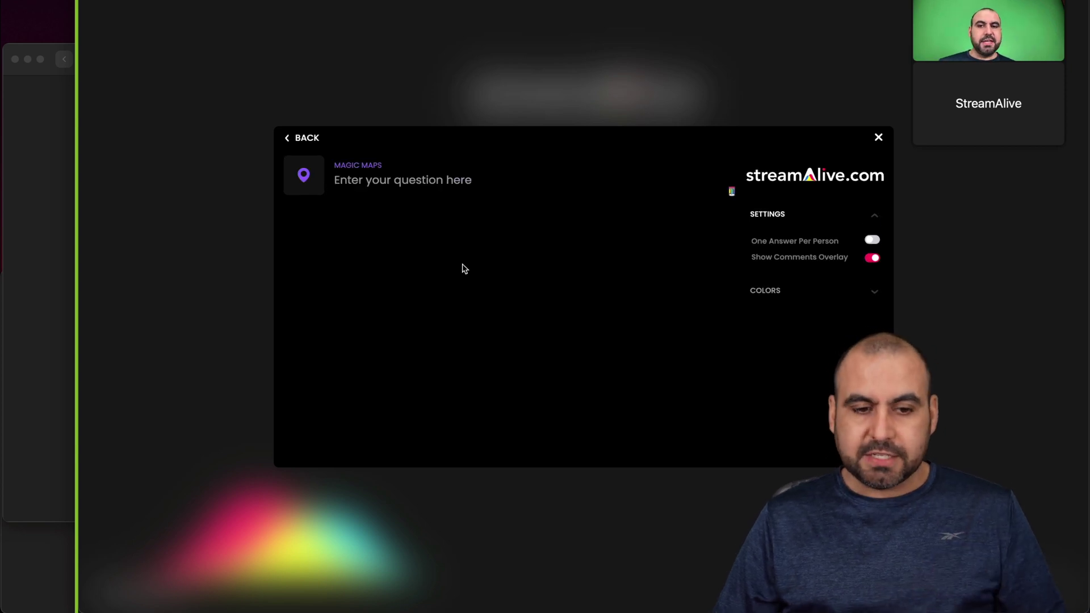
pyautogui.click(375, 178)
pyautogui.write('Wh')
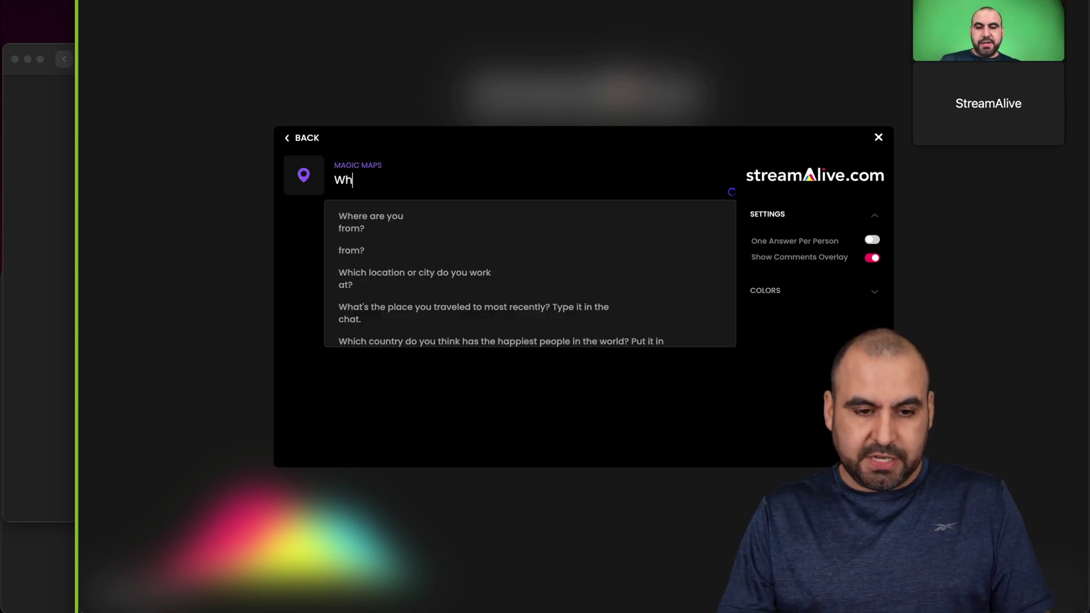
pyautogui.click(401, 221)
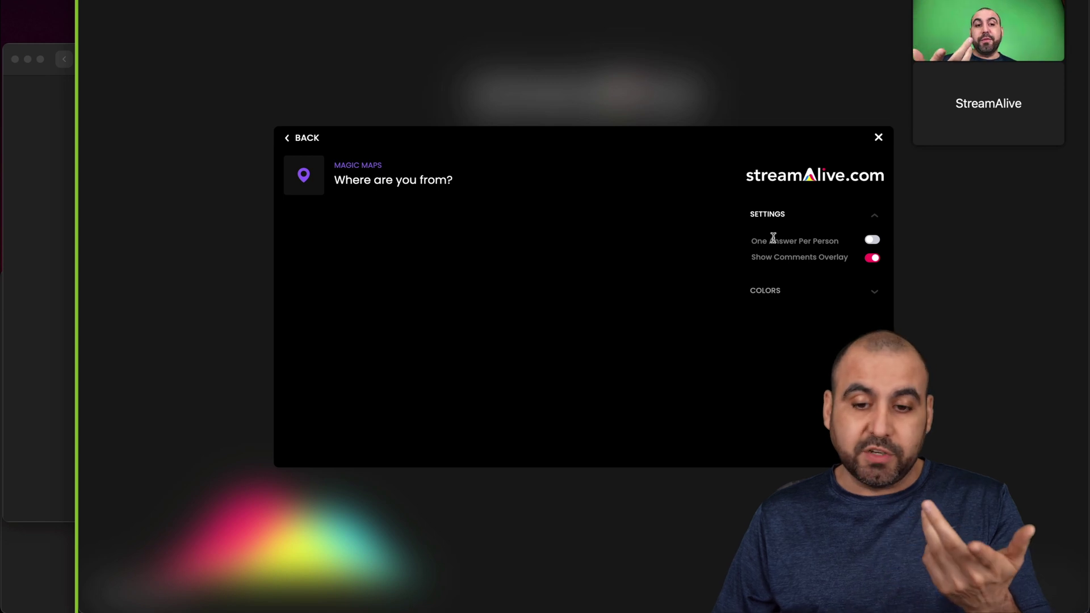
pyautogui.click(874, 291)
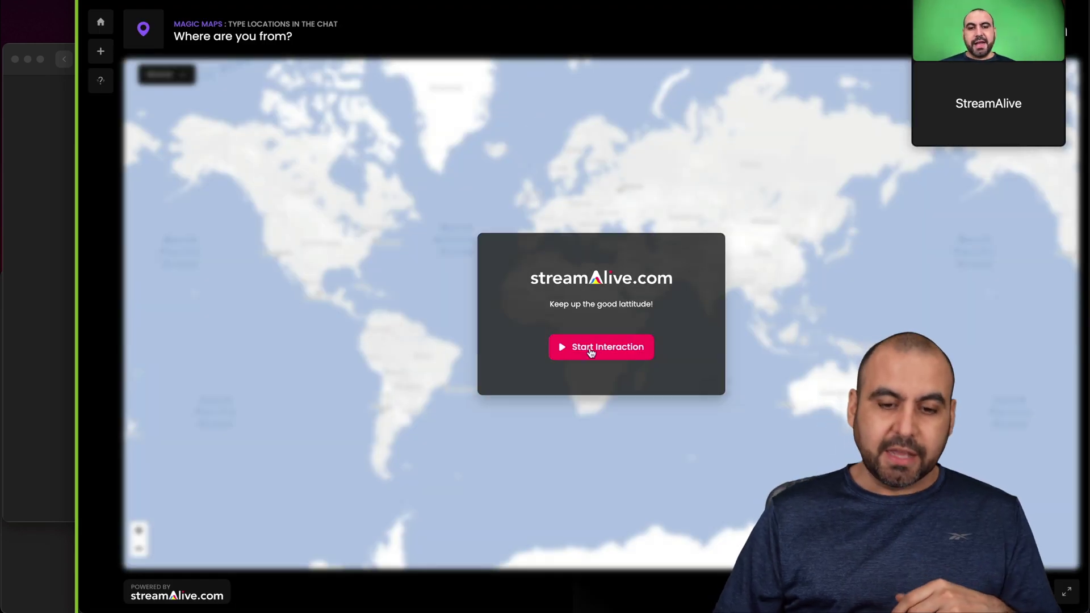
# Start the Magic Map and arrange the Zoom chat beside the world map
pyautogui.click(590, 348)
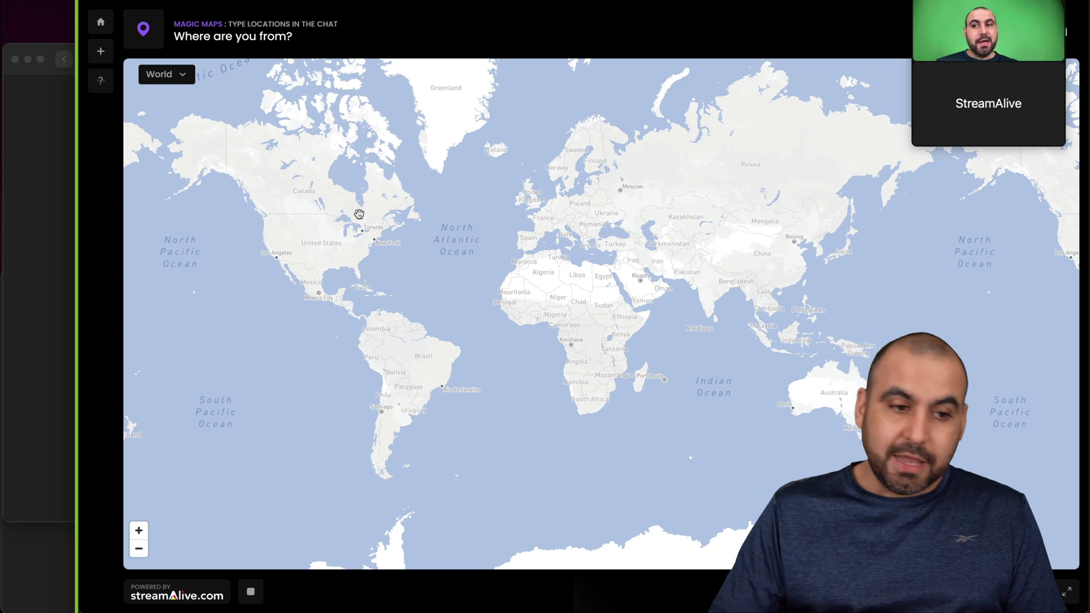
pyautogui.click(25, 201)
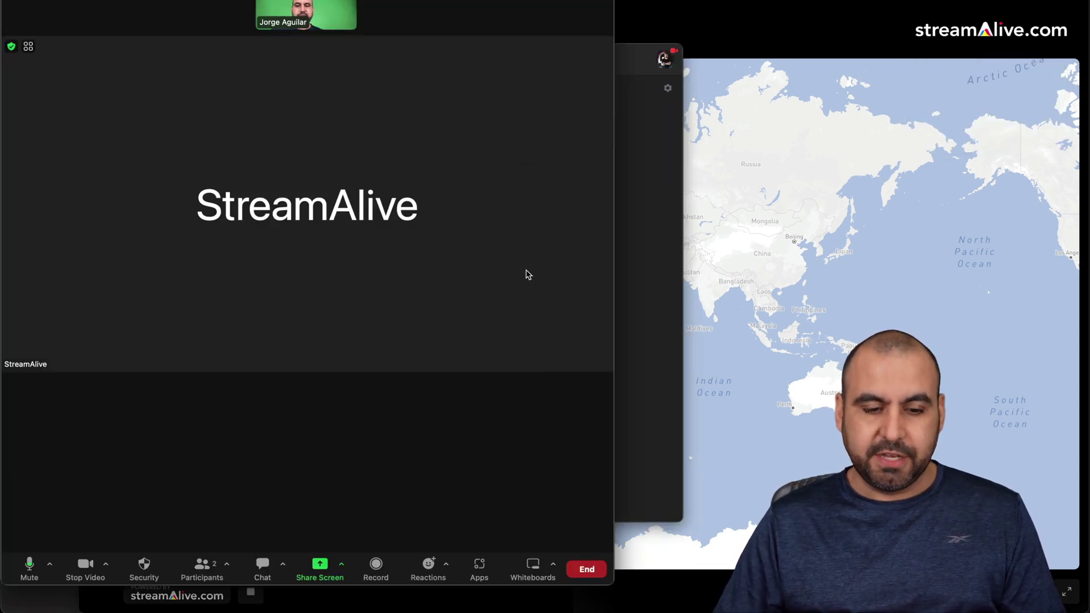
pyautogui.click(658, 134)
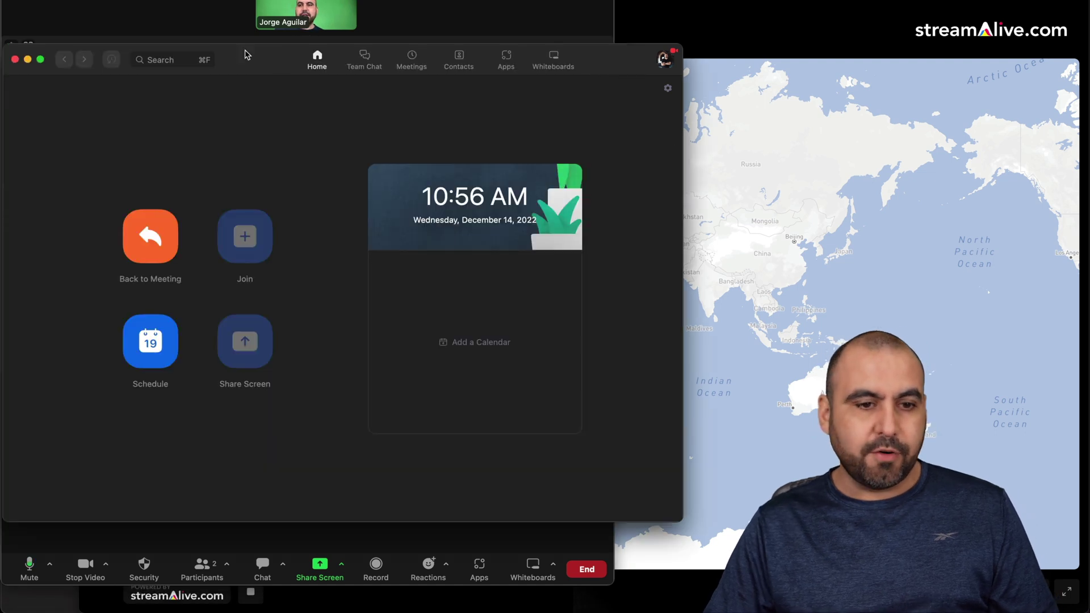
pyautogui.click(848, 159)
pyautogui.click(37, 323)
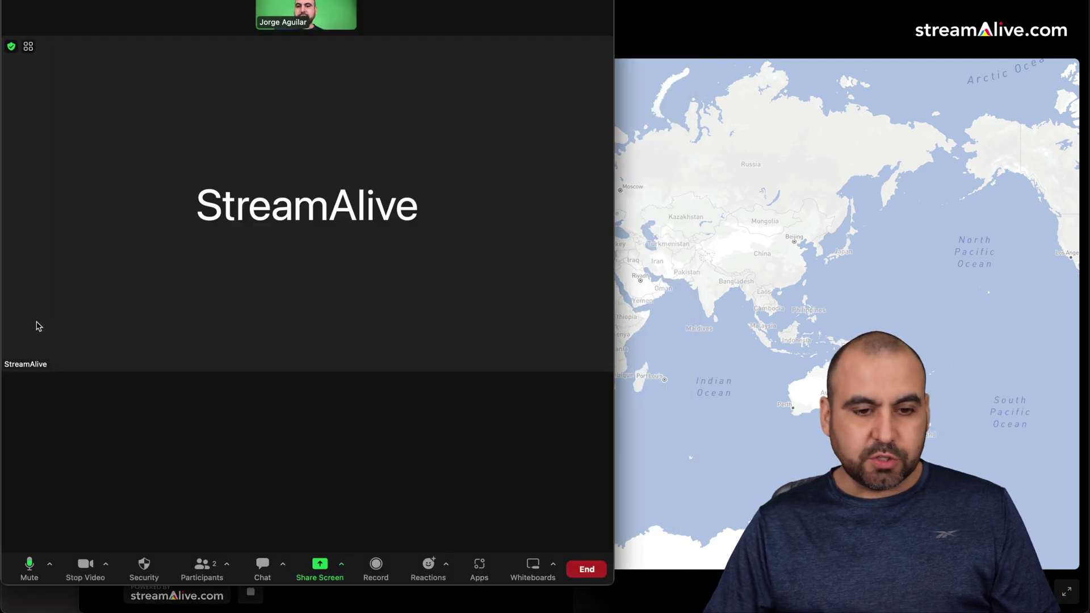
pyautogui.click(255, 566)
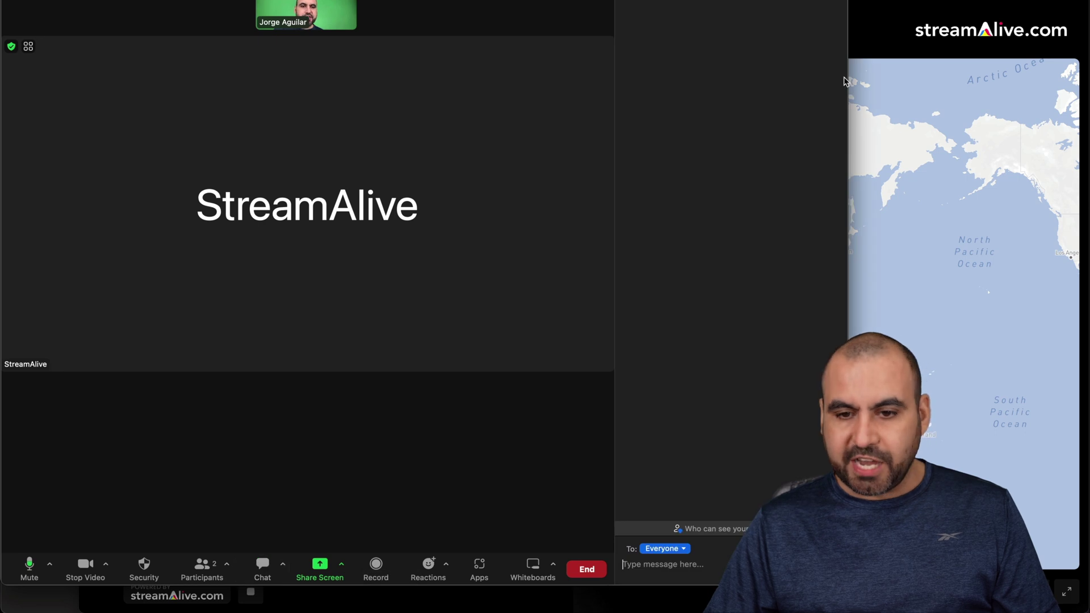
pyautogui.moveTo(848, 72); pyautogui.dragTo(380, 81)
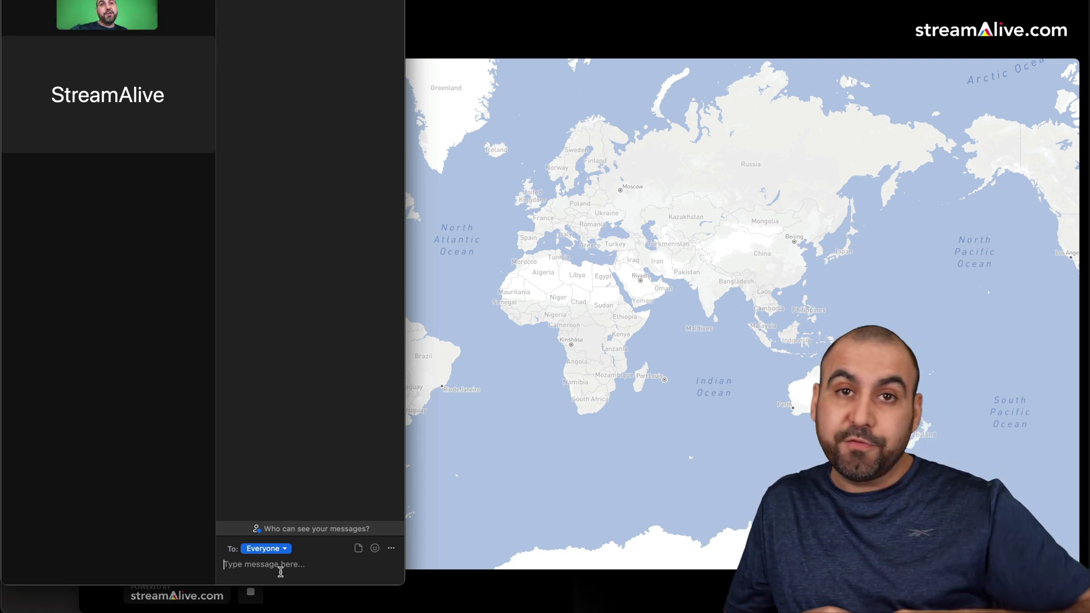
# Send 'rome', 'spain' and 'Hong kong' as locations in the Zoom chat
pyautogui.write('rome')
pyautogui.press('Return')
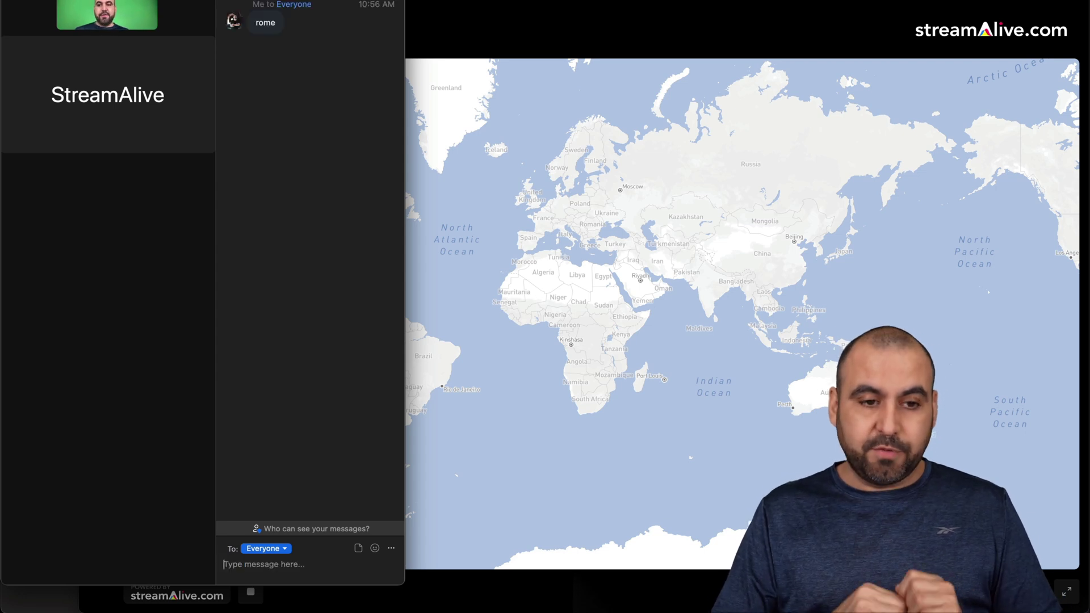
pyautogui.write('spain')
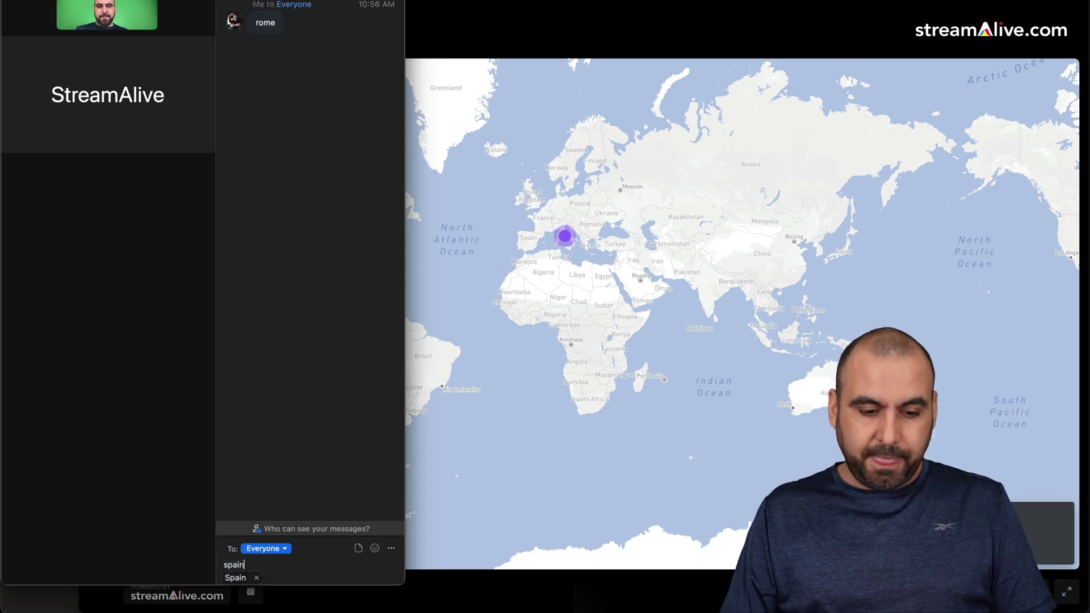
pyautogui.press('Return')
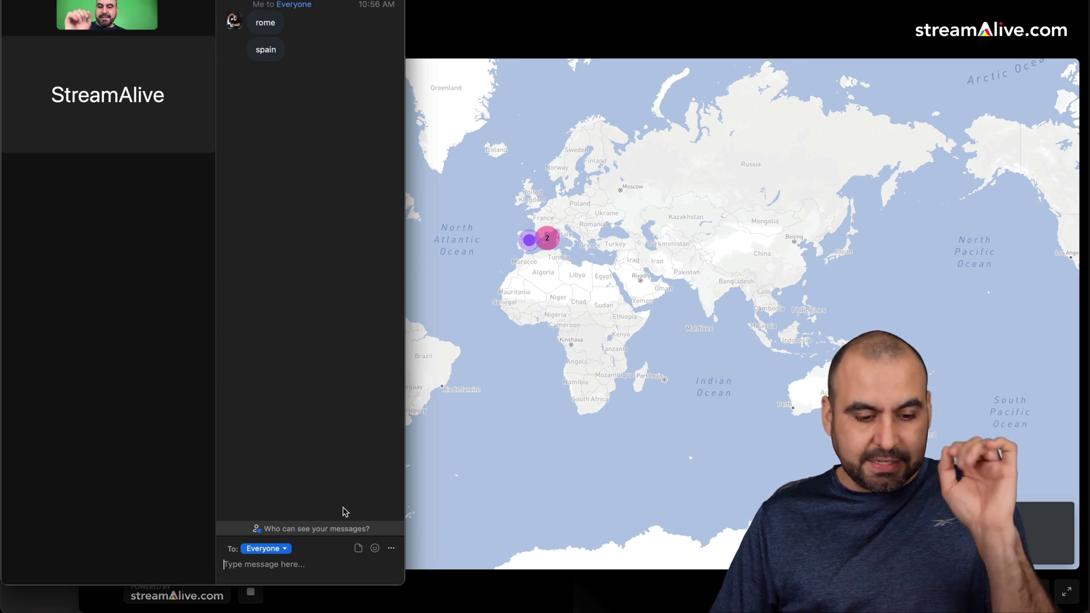
pyautogui.click(309, 562)
pyautogui.write('h')
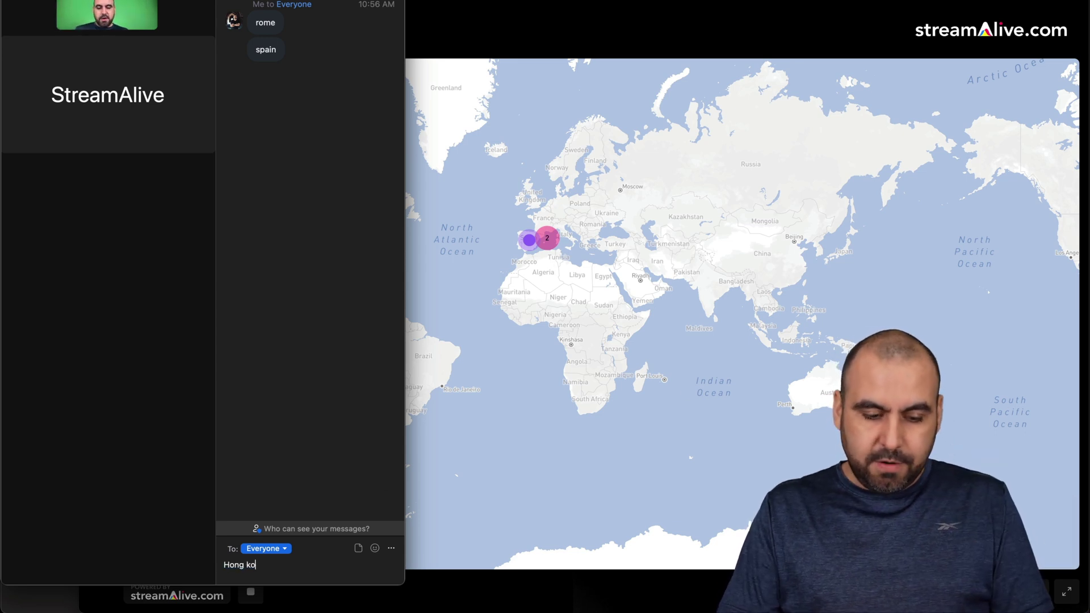
pyautogui.write('ng')
pyautogui.press('Return')
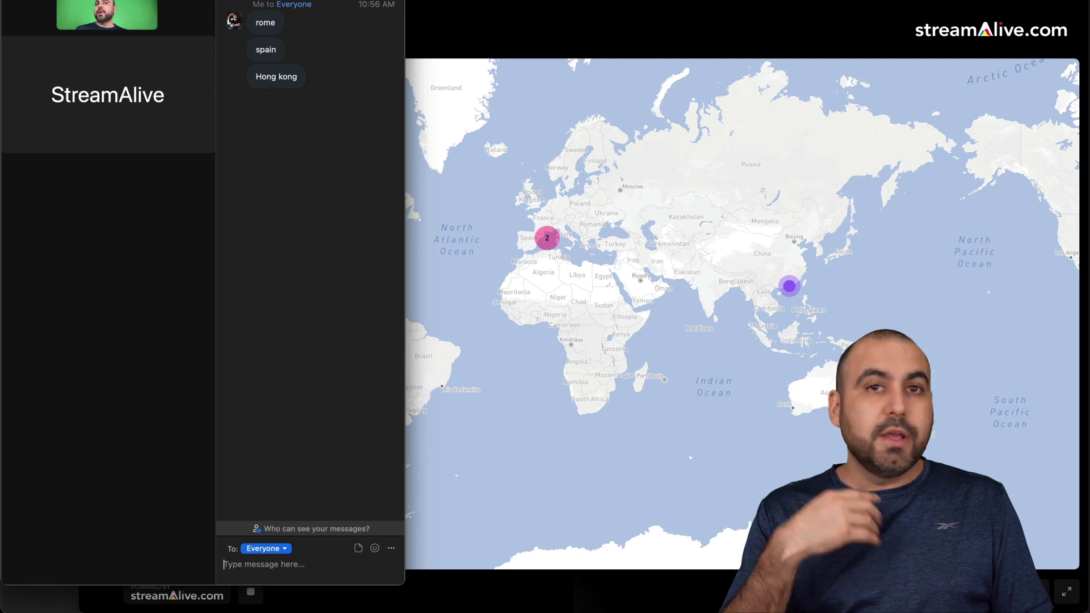
# Send 'Los angeles' and 'San diego' in the Zoom chat to pin California
pyautogui.write('Los angeles')
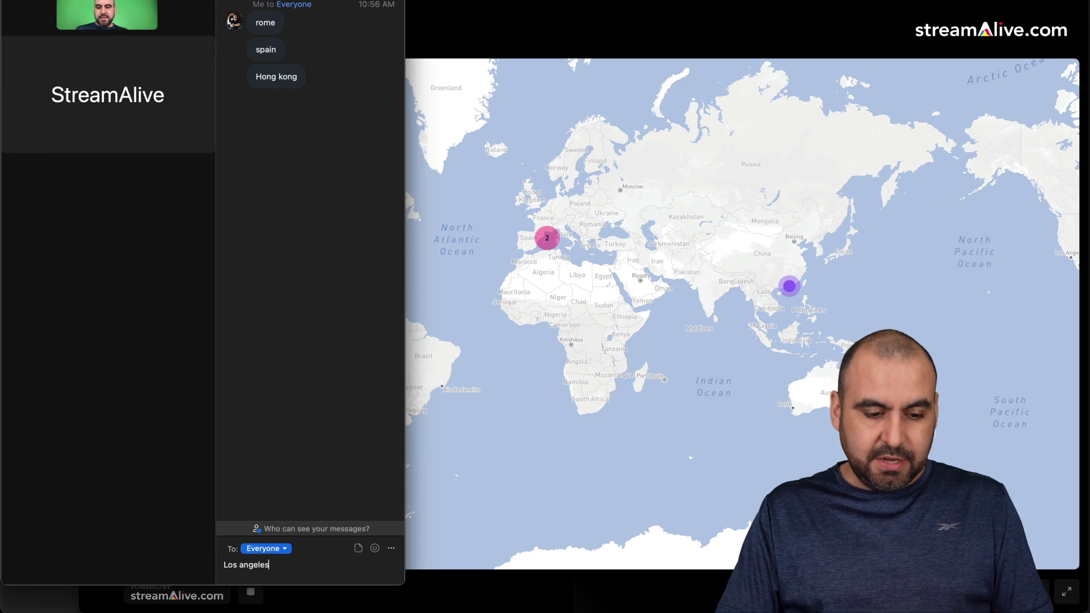
pyautogui.press('Return')
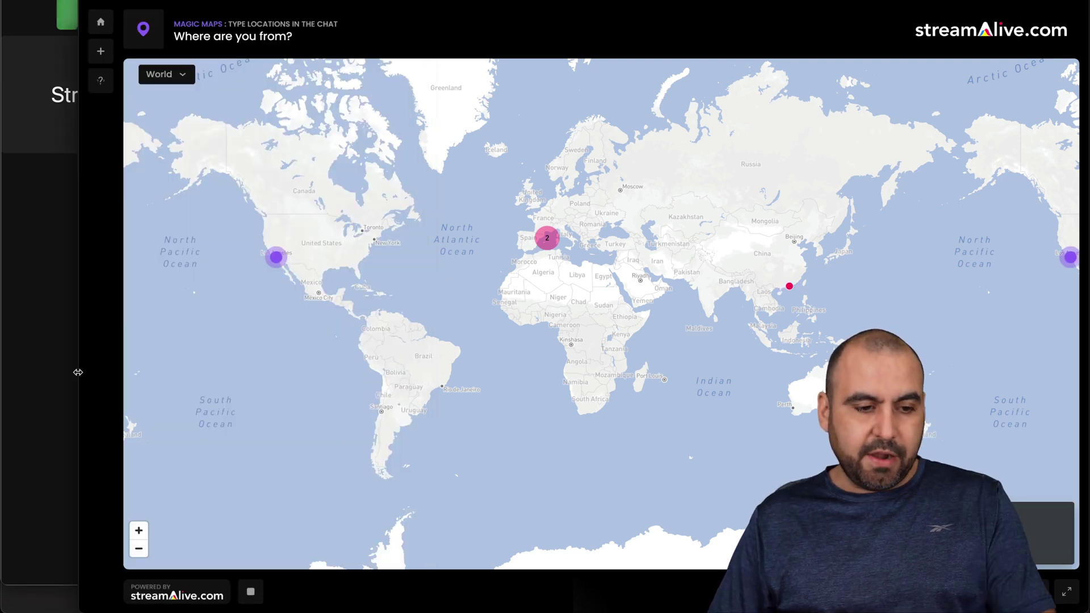
pyautogui.click(78, 372)
pyautogui.write('san')
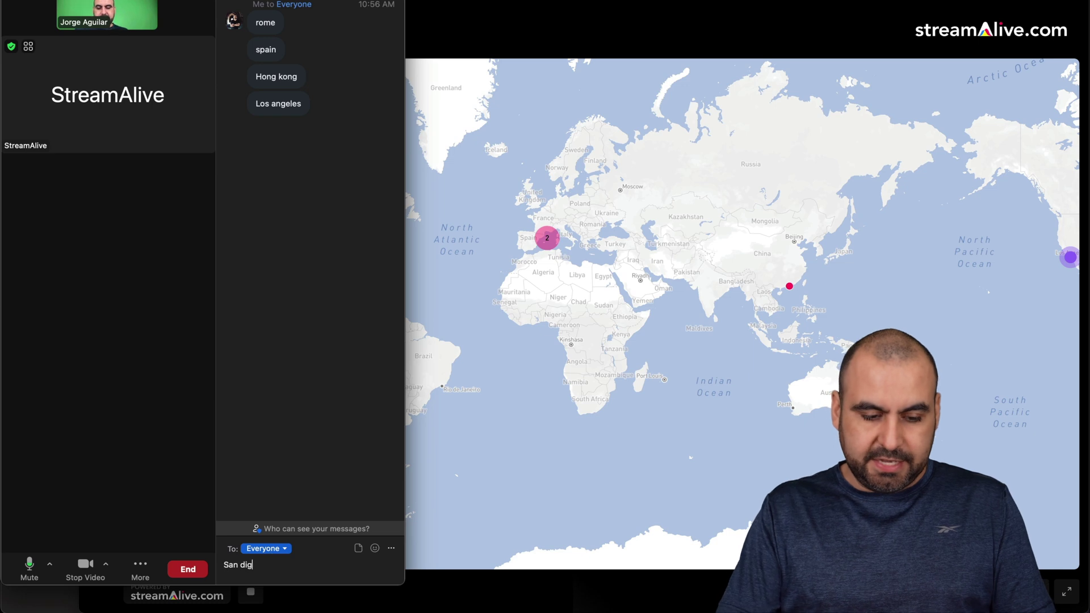
pyautogui.write('o')
pyautogui.press('Return')
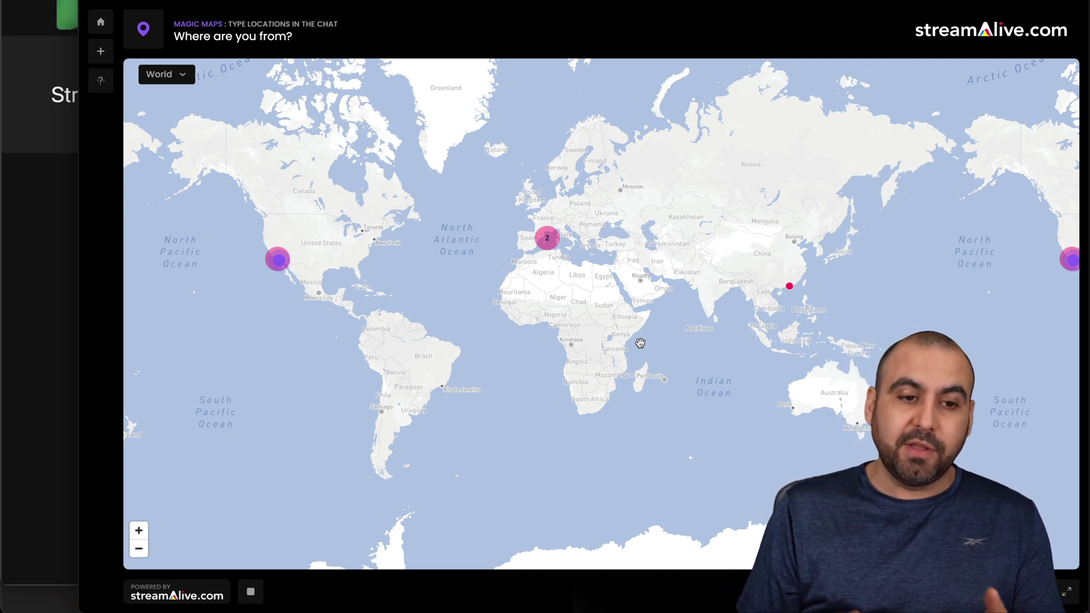
# Create a Power Poll With Options asking 'do you like this' with options yes and no
pyautogui.click(101, 23)
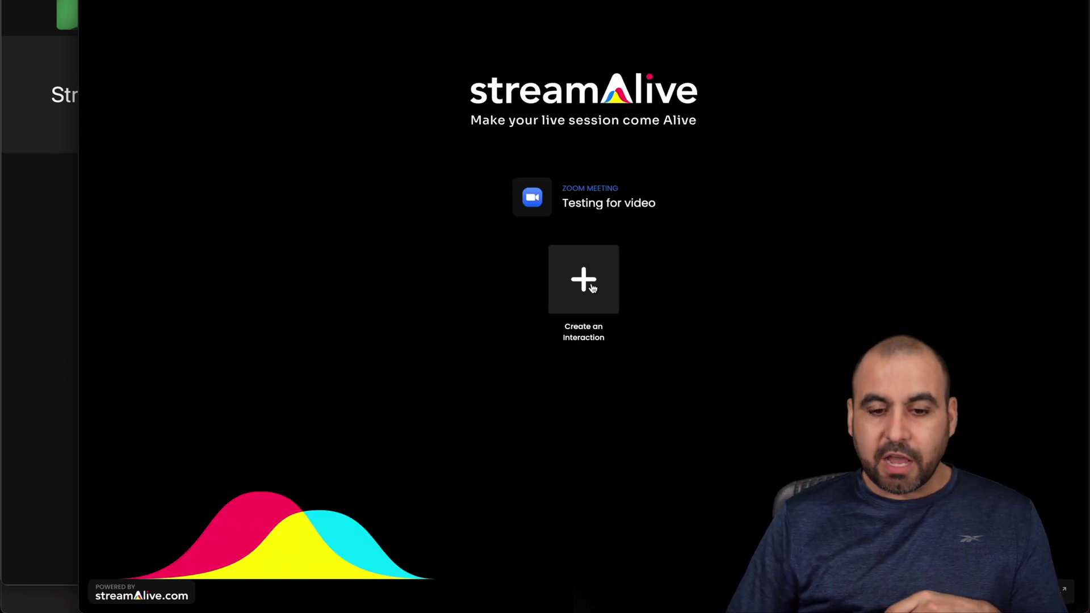
pyautogui.click(592, 288)
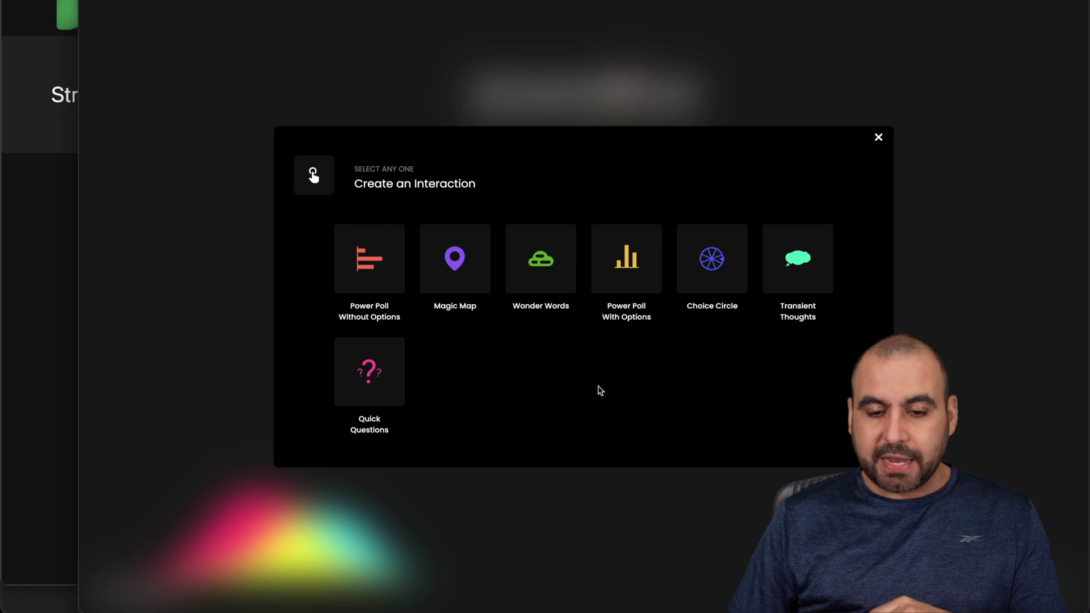
pyautogui.click(636, 287)
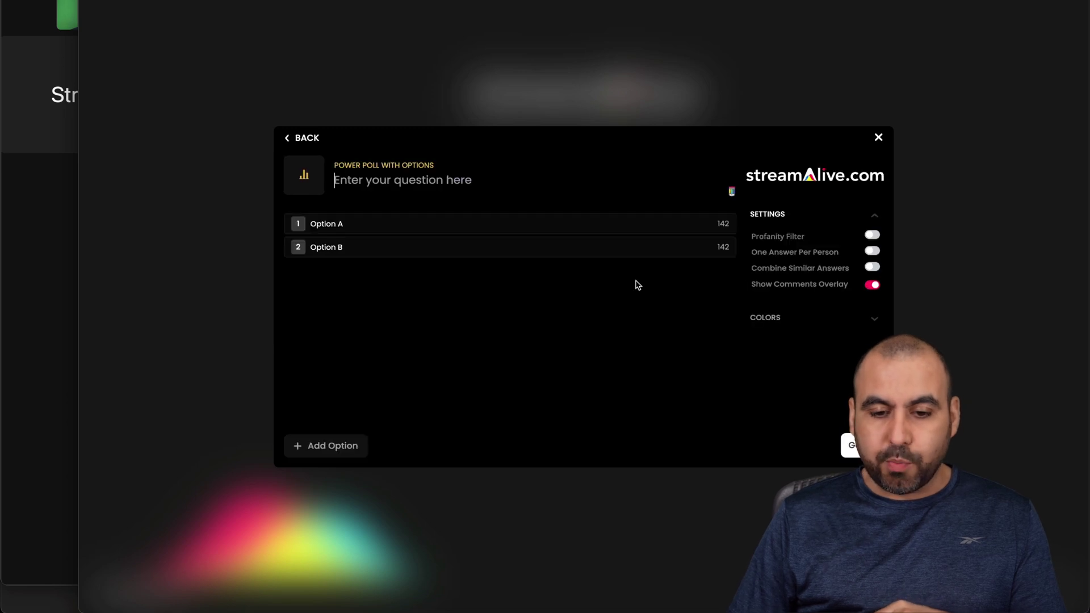
pyautogui.click(375, 187)
pyautogui.write('Do')
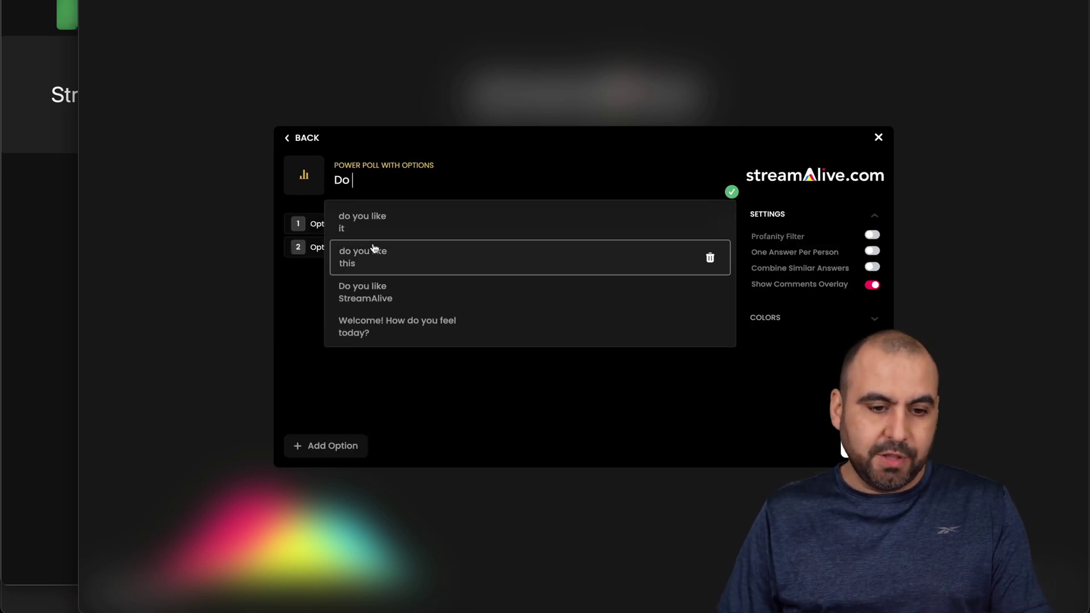
pyautogui.click(403, 255)
pyautogui.click(363, 224)
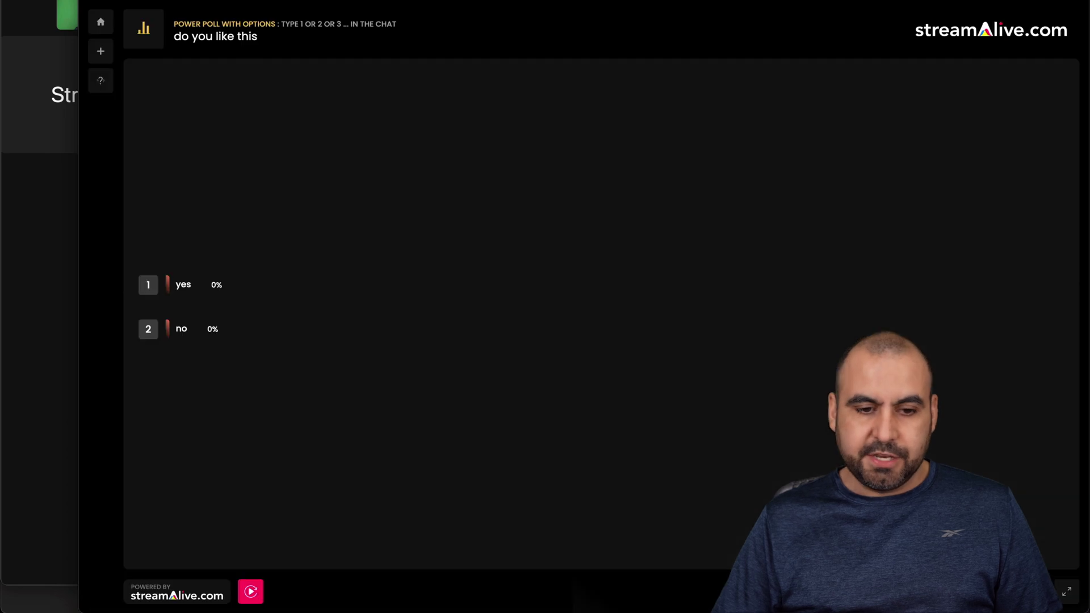
# Launch the poll and send votes '1' and 'yes' in the Zoom chat
pyautogui.click(638, 346)
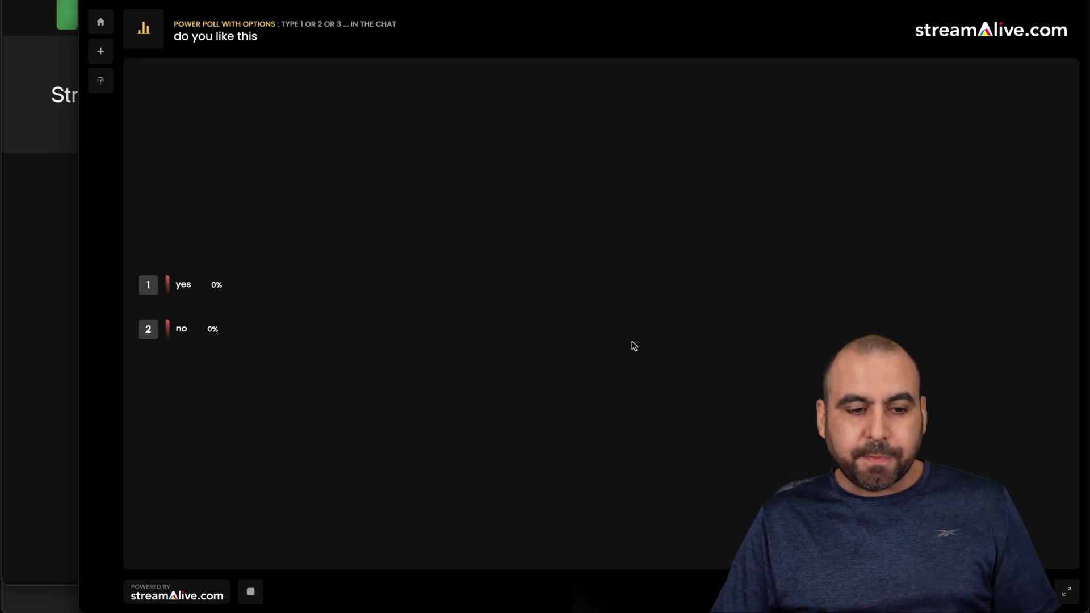
pyautogui.click(67, 261)
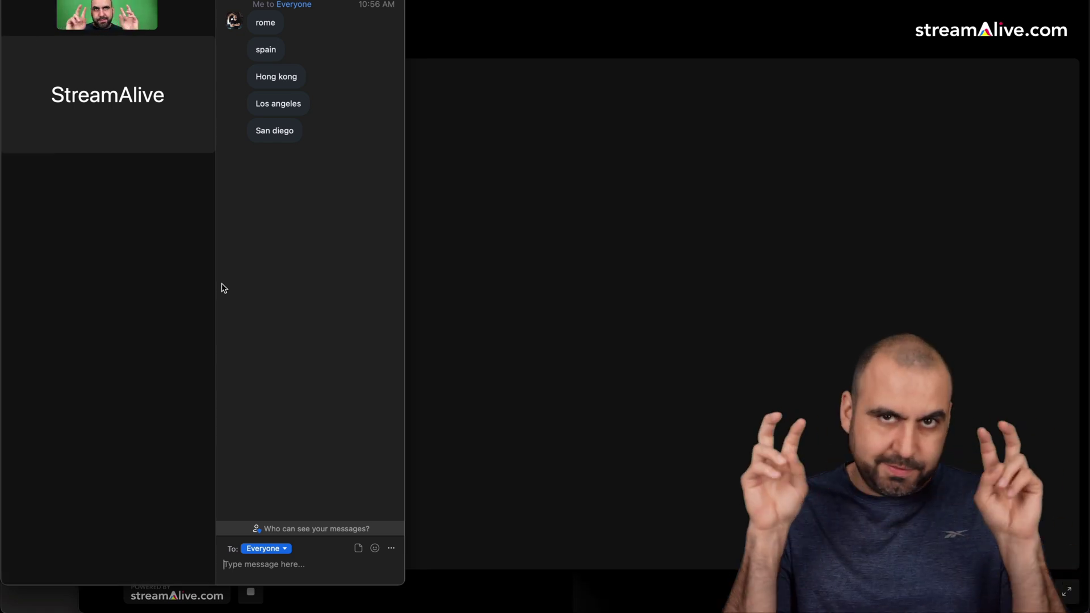
pyautogui.click(262, 560)
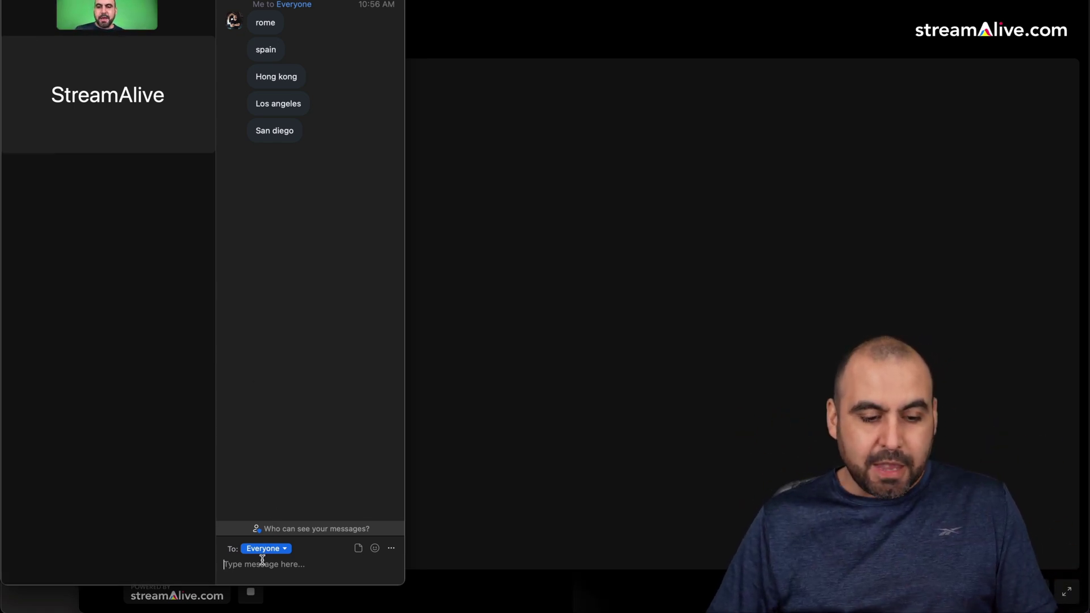
pyautogui.write('1')
pyautogui.press('Return')
pyautogui.click(596, 483)
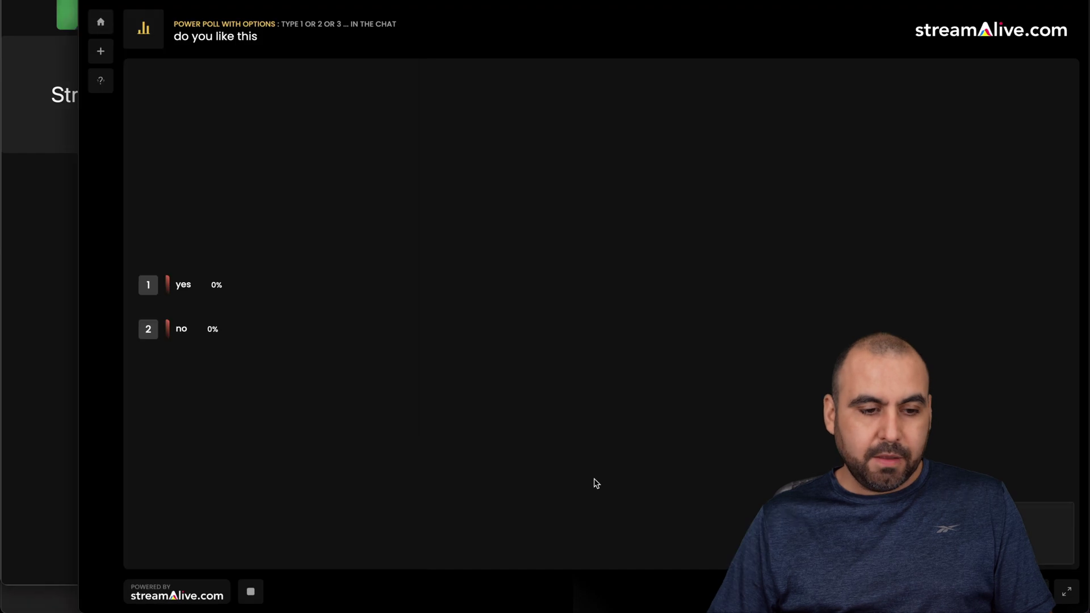
pyautogui.click(52, 346)
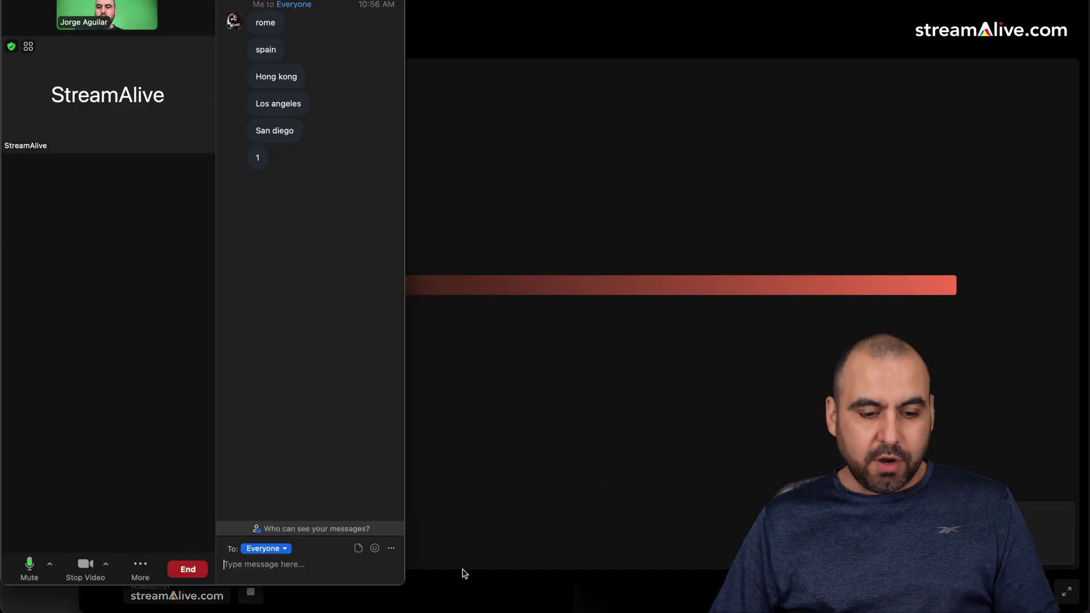
pyautogui.write('yes')
pyautogui.press('Return')
# Send 'no' and 'No' votes, reaching yes 66.67% and no 33.33%
pyautogui.click(621, 410)
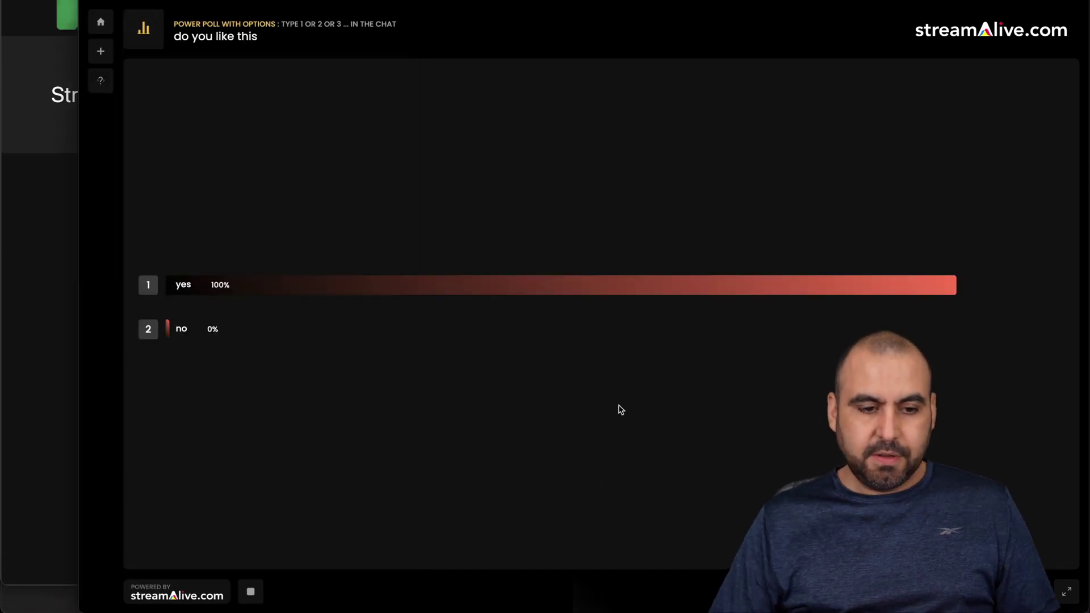
pyautogui.click(67, 382)
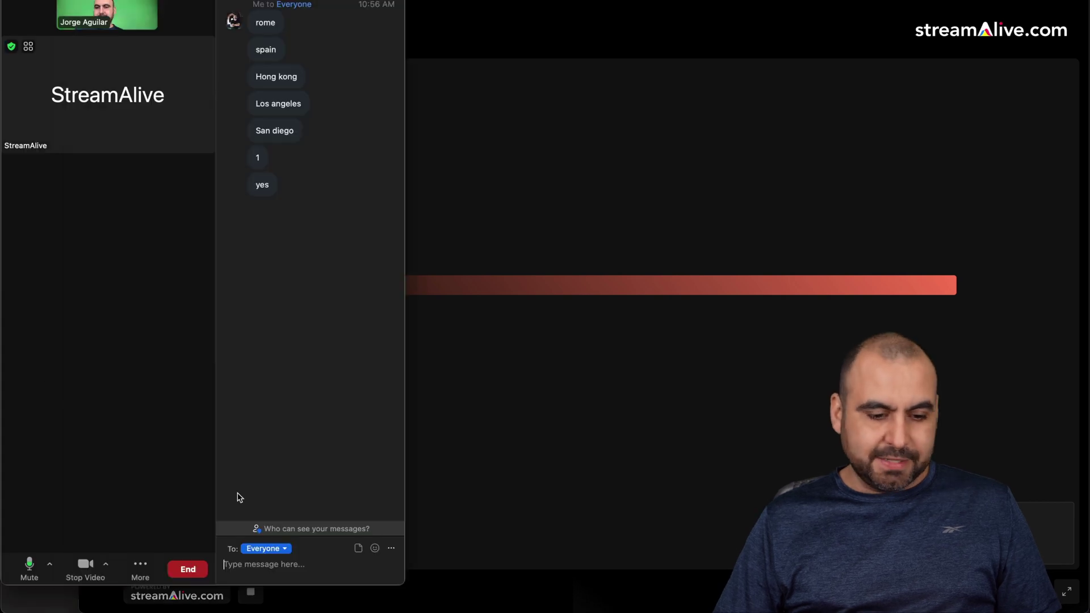
pyautogui.write('no')
pyautogui.press('Return')
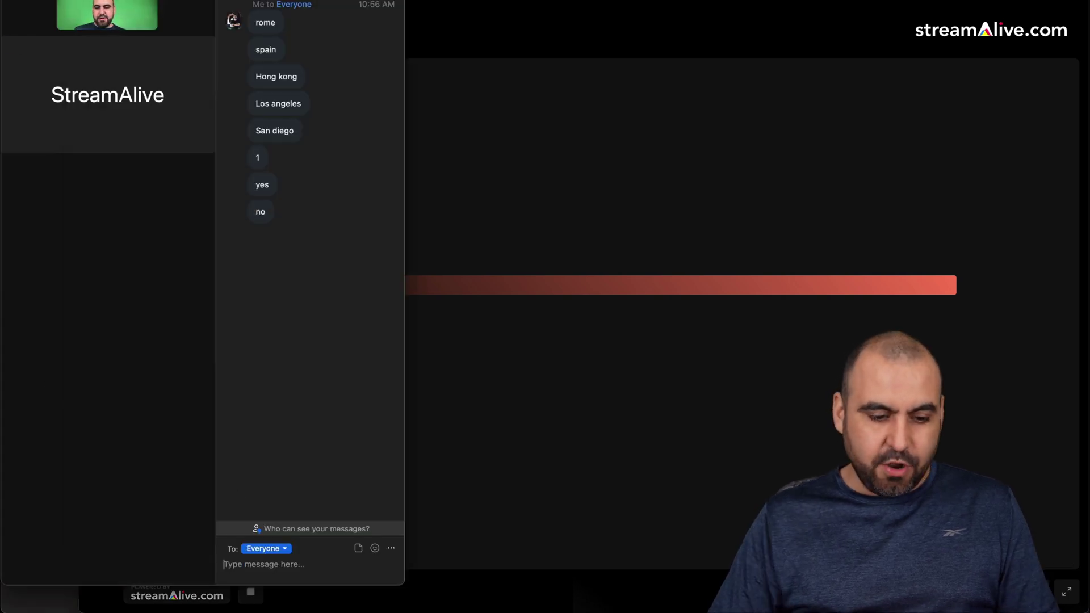
pyautogui.click(566, 445)
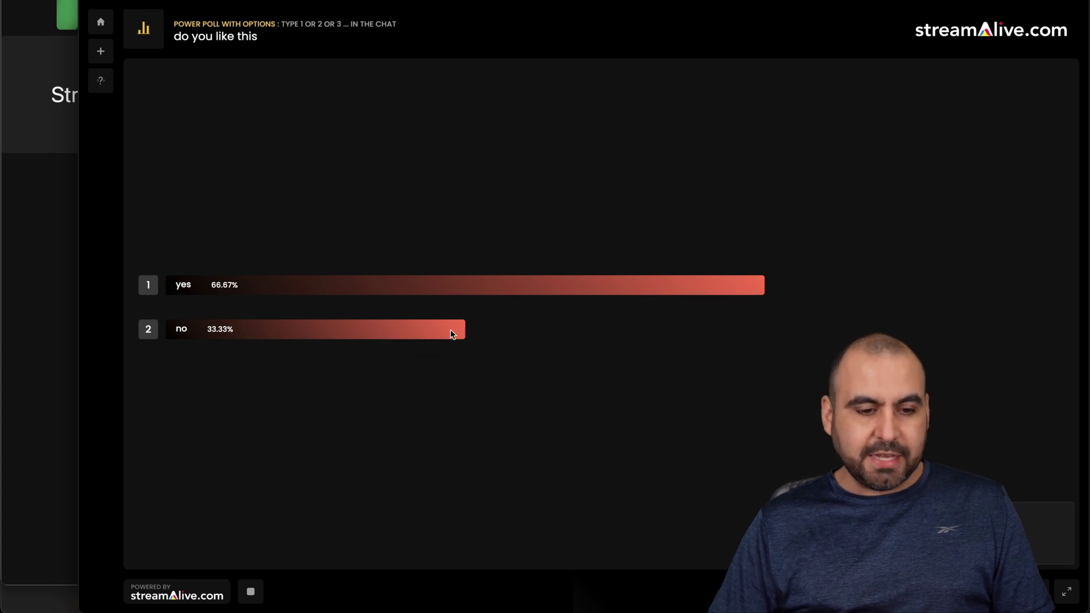
pyautogui.moveTo(315, 329)
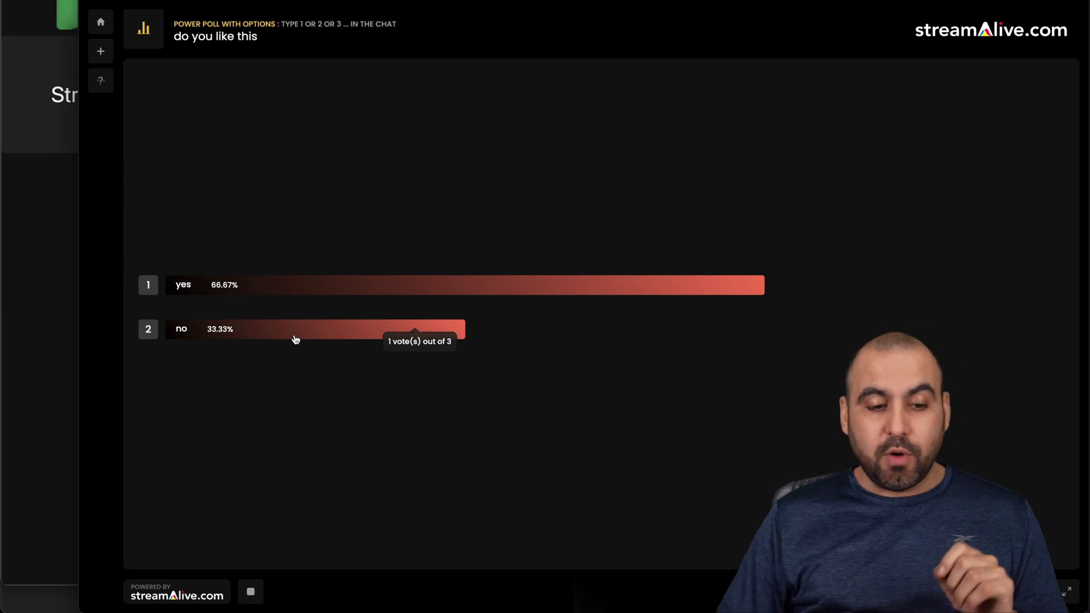
pyautogui.click(43, 328)
pyautogui.write('No')
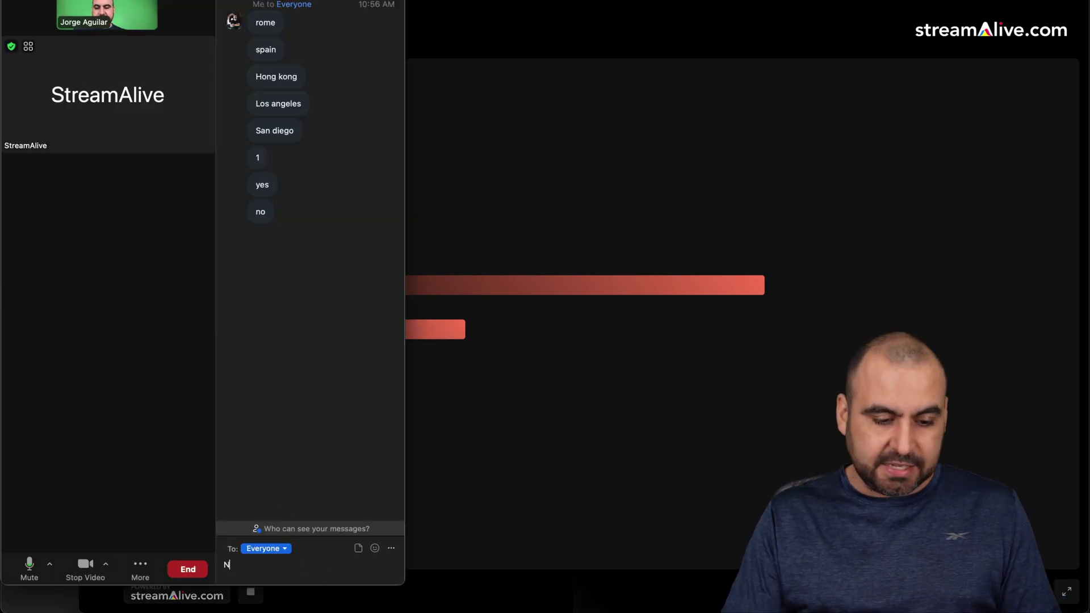
pyautogui.press('Return')
pyautogui.click(674, 517)
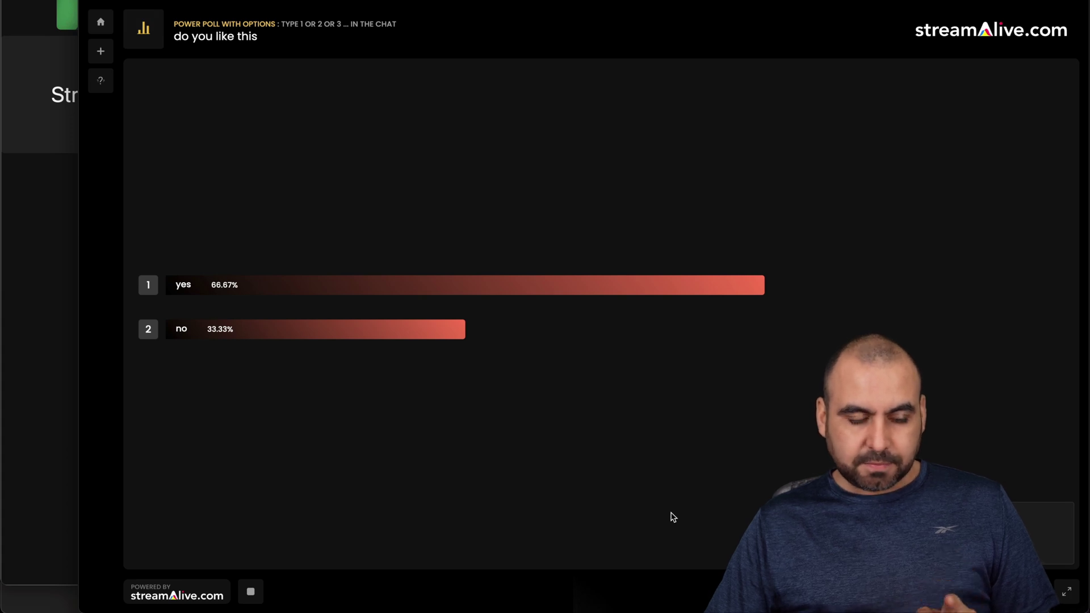
pyautogui.moveTo(314, 330)
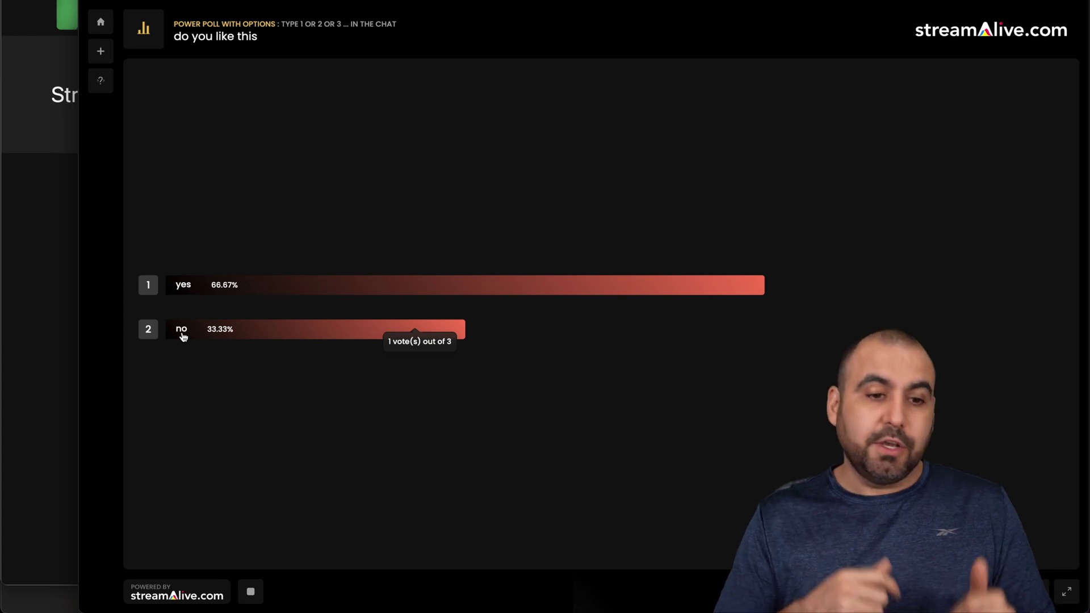
# Create a Wonder Words interaction from Home with its default question and start it
pyautogui.click(111, 28)
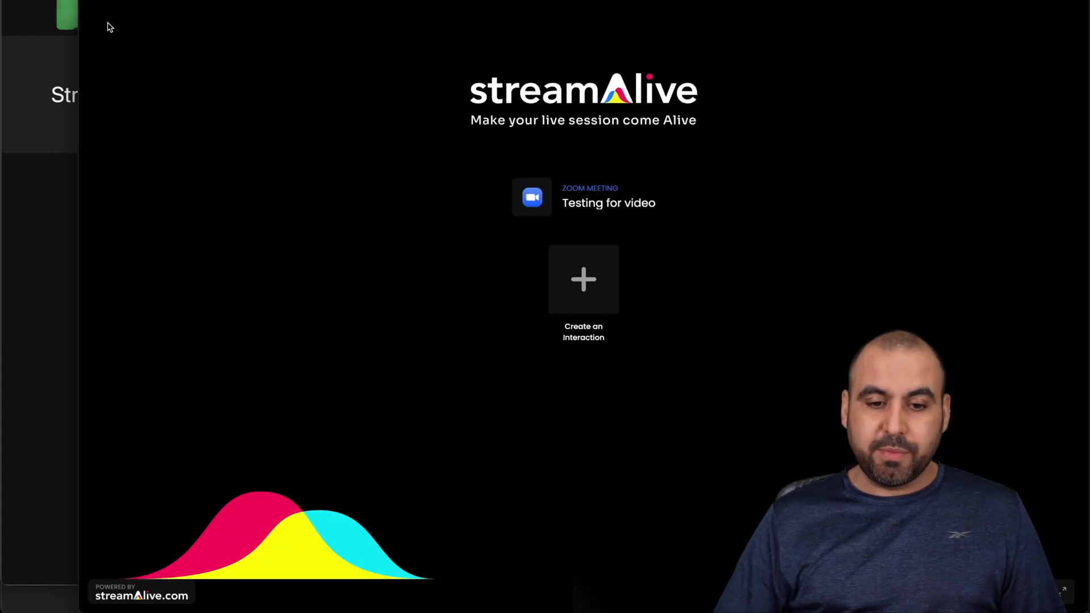
pyautogui.click(612, 288)
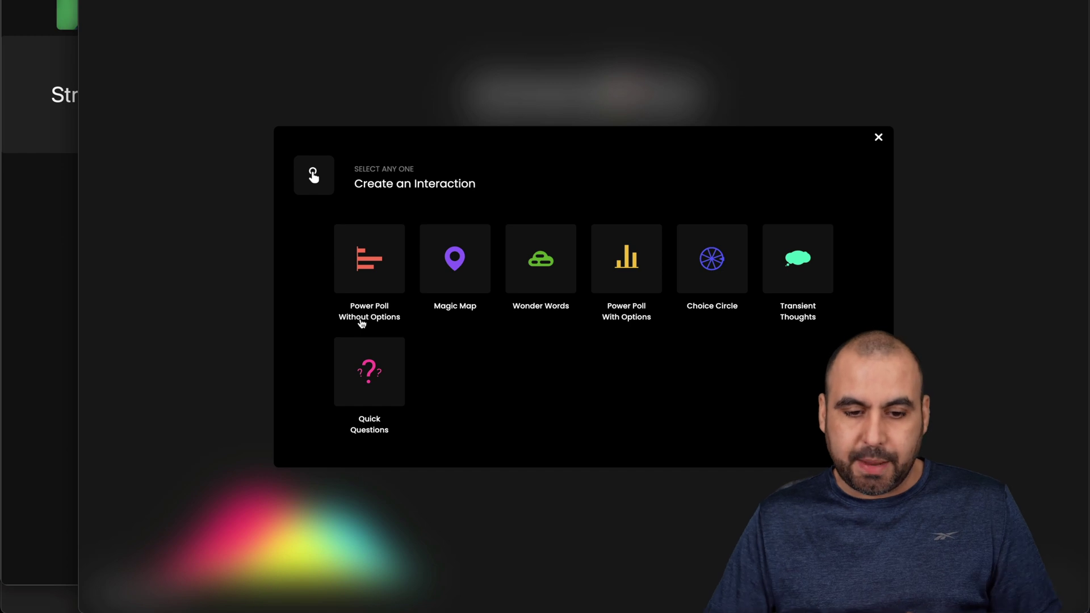
pyautogui.click(544, 263)
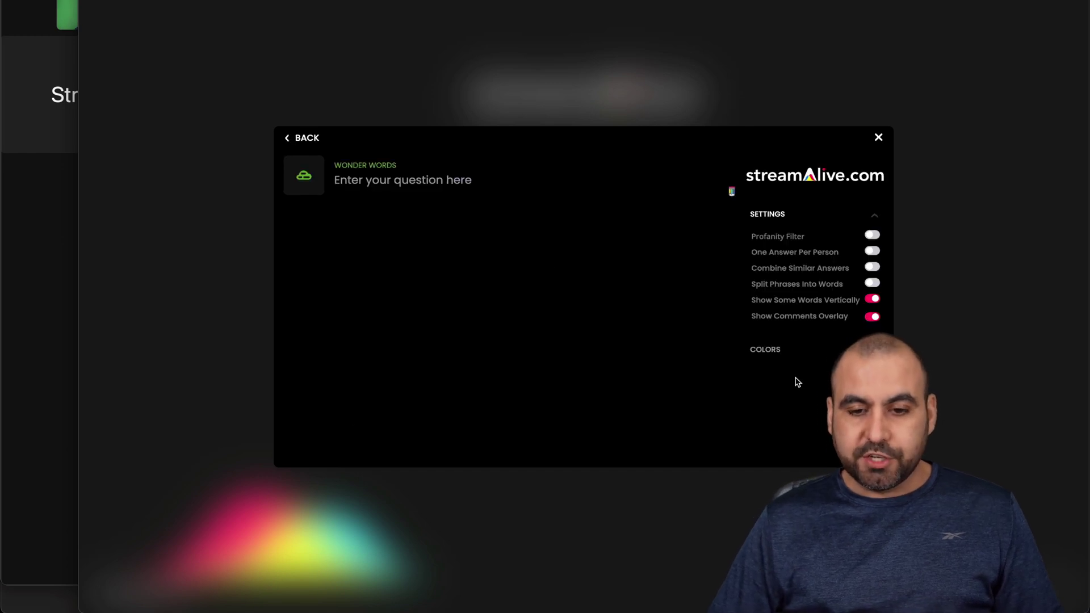
pyautogui.click(625, 181)
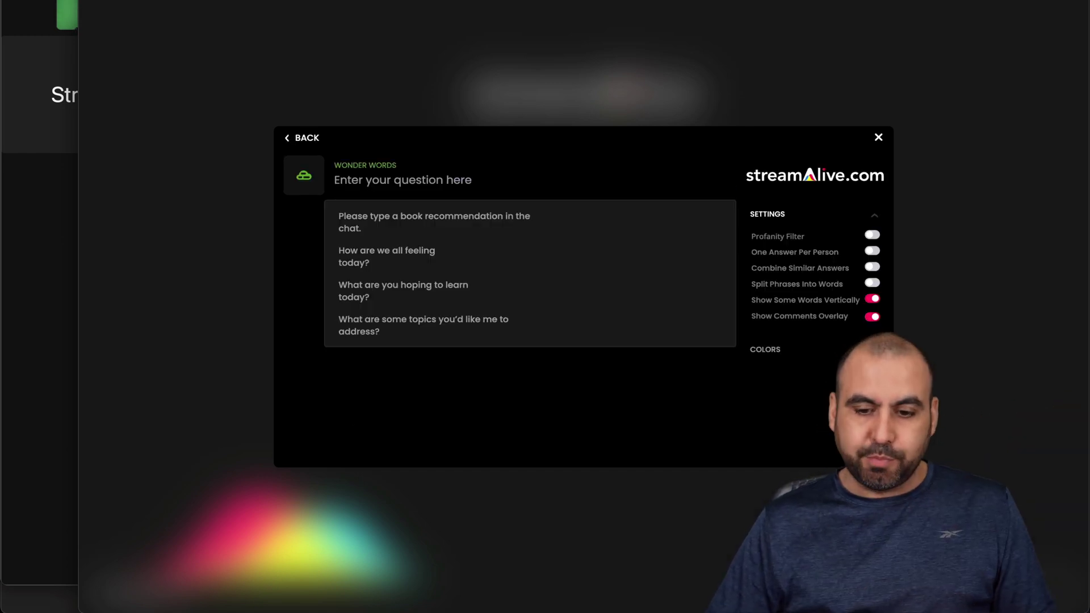
pyautogui.press('Return')
pyautogui.click(614, 347)
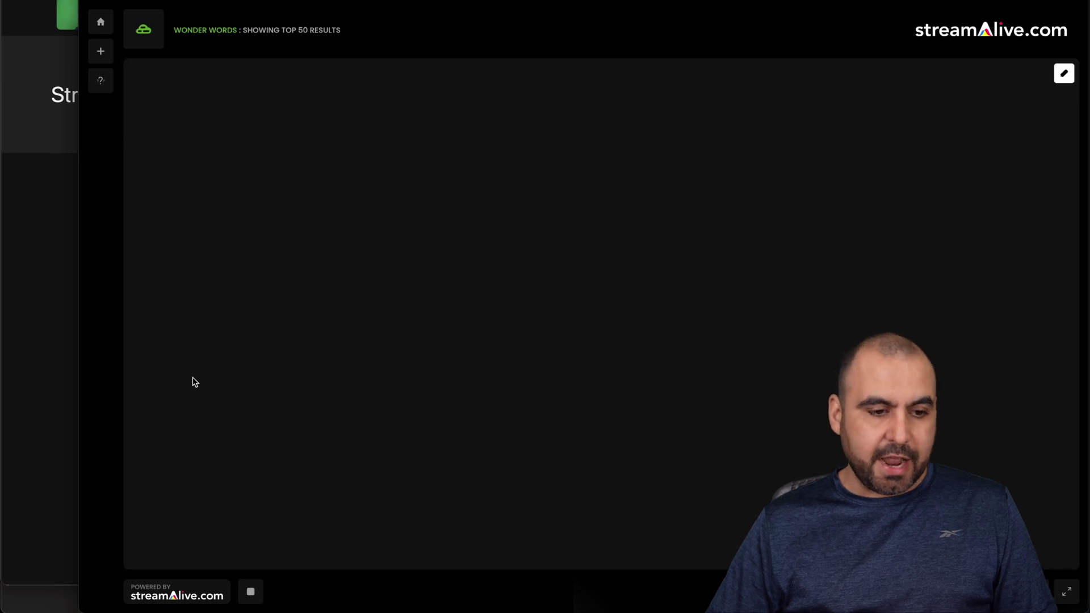
# Send 'happy' in the Zoom chat and check it in the live word cloud
pyautogui.click(70, 346)
pyautogui.click(325, 571)
pyautogui.write('happ')
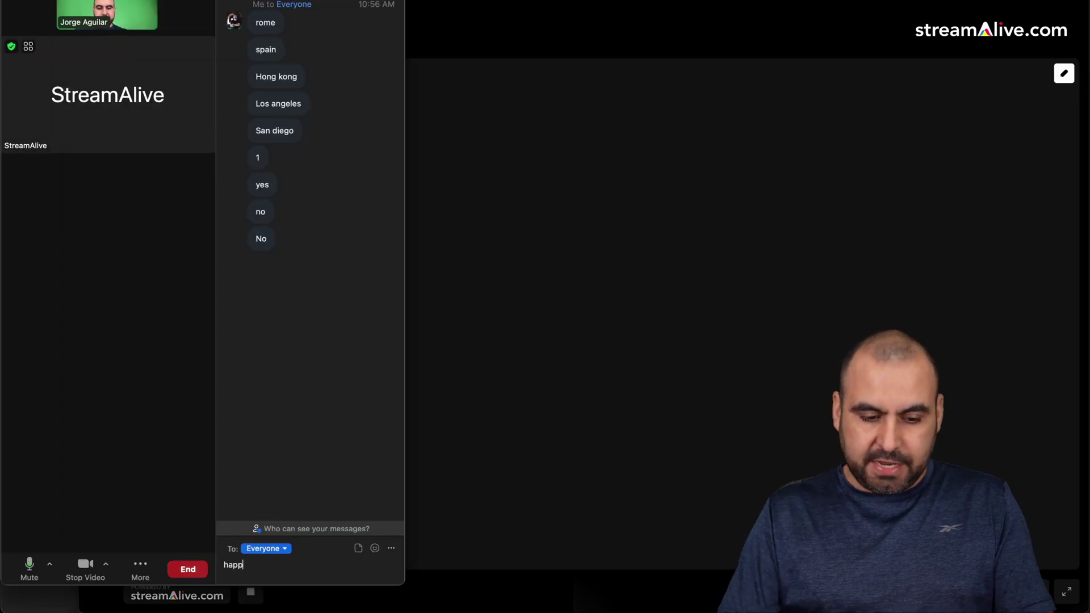
pyautogui.write('y')
pyautogui.press('Return')
pyautogui.click(603, 518)
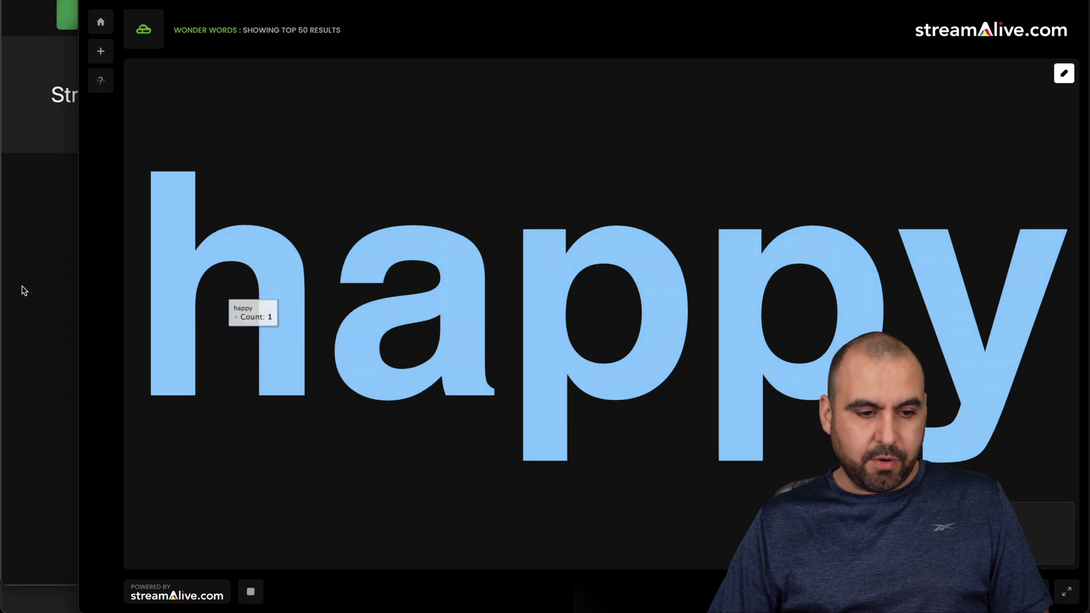
# Send 'joy', 'mad' and 'sad' in Zoom chat, then end the Wonder Words interaction
pyautogui.click(24, 291)
pyautogui.click(276, 568)
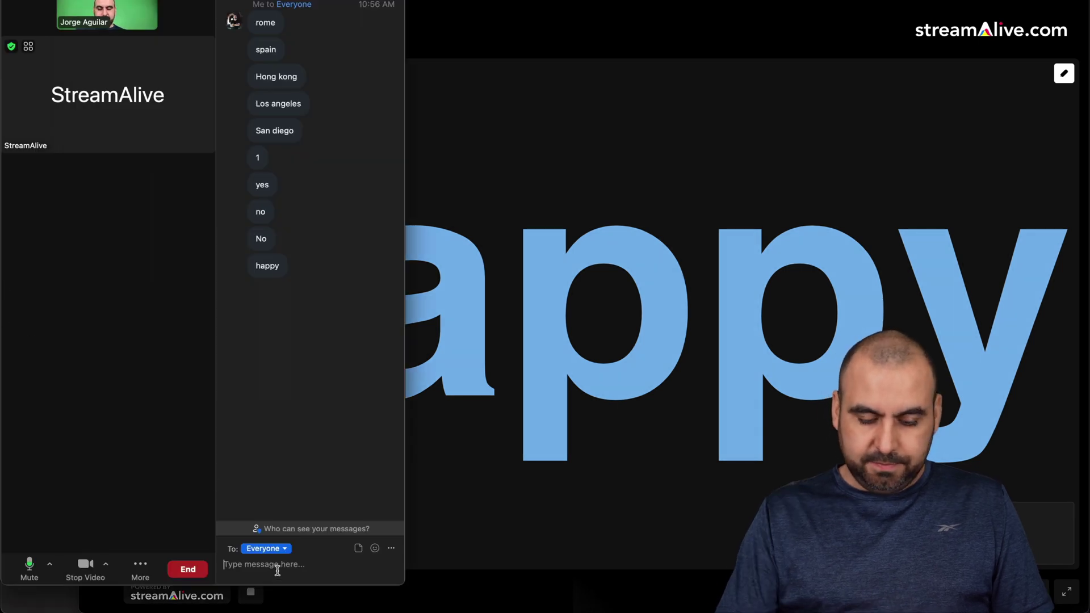
pyautogui.write('joy')
pyautogui.press('Return')
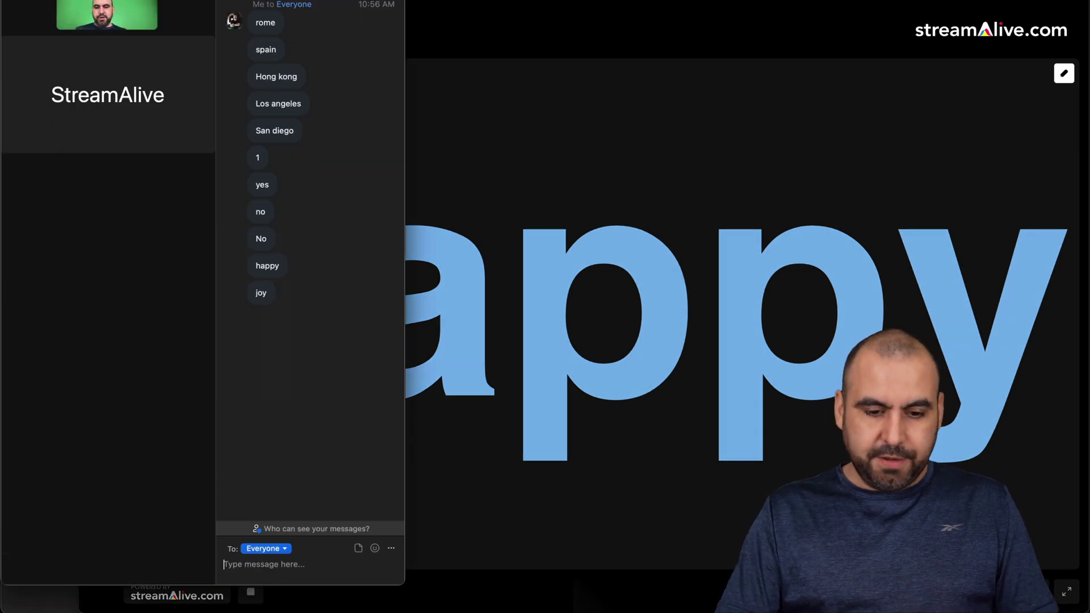
pyautogui.write('mad')
pyautogui.press('Return')
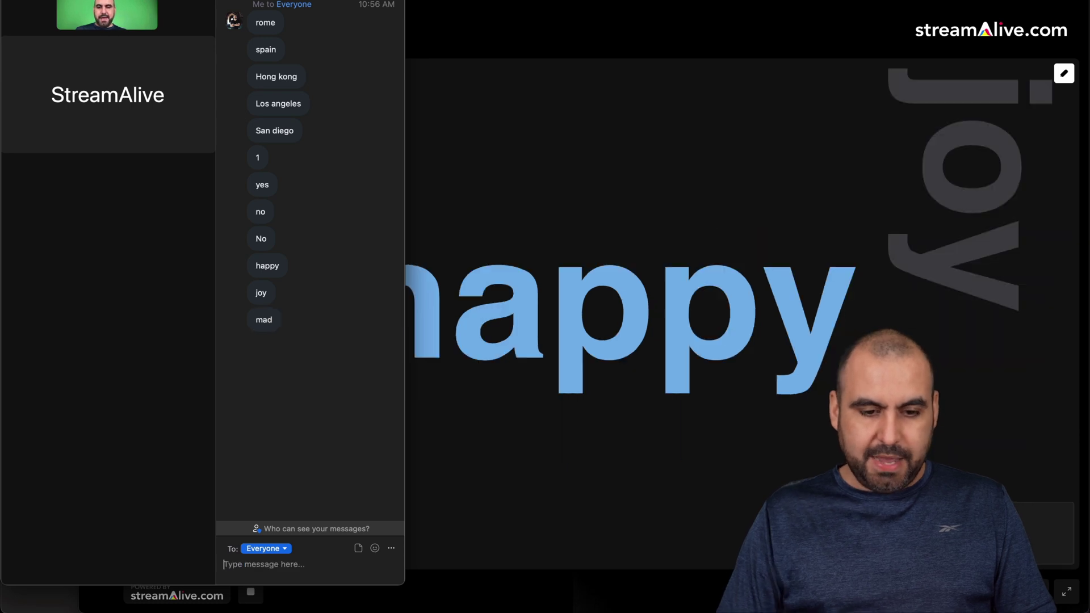
pyautogui.write('sad')
pyautogui.press('Return')
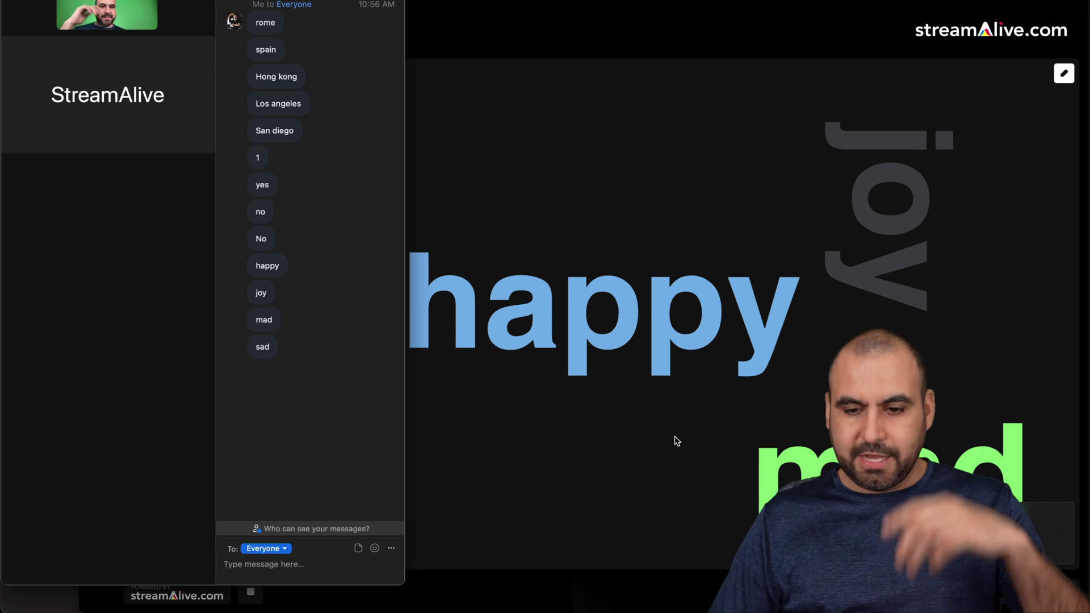
pyautogui.click(675, 434)
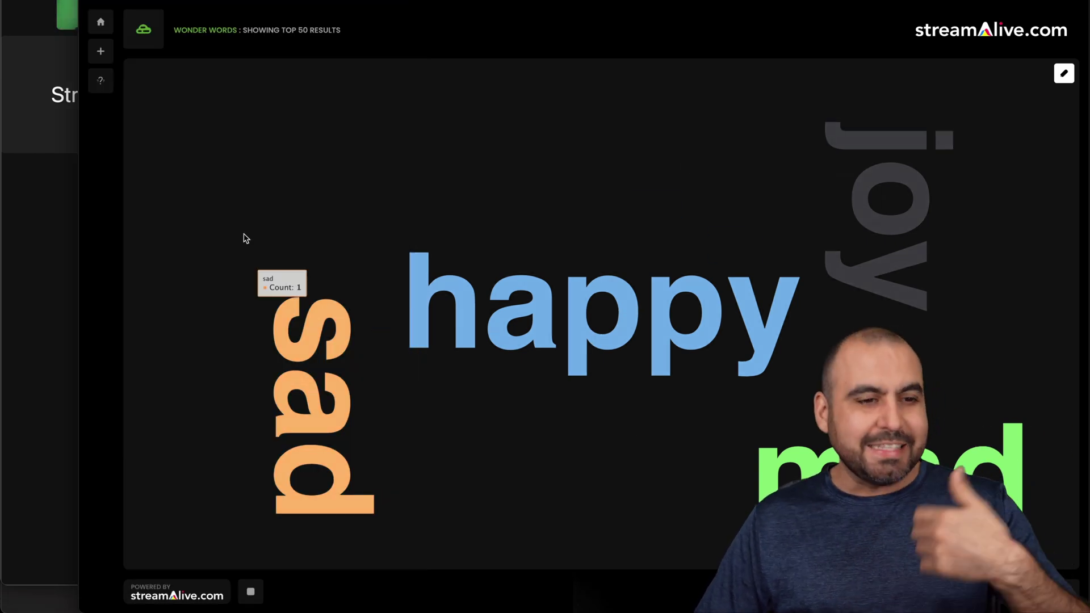
pyautogui.click(101, 21)
# Browse the interaction types list, then go to the Run of Show Templates page
pyautogui.click(582, 279)
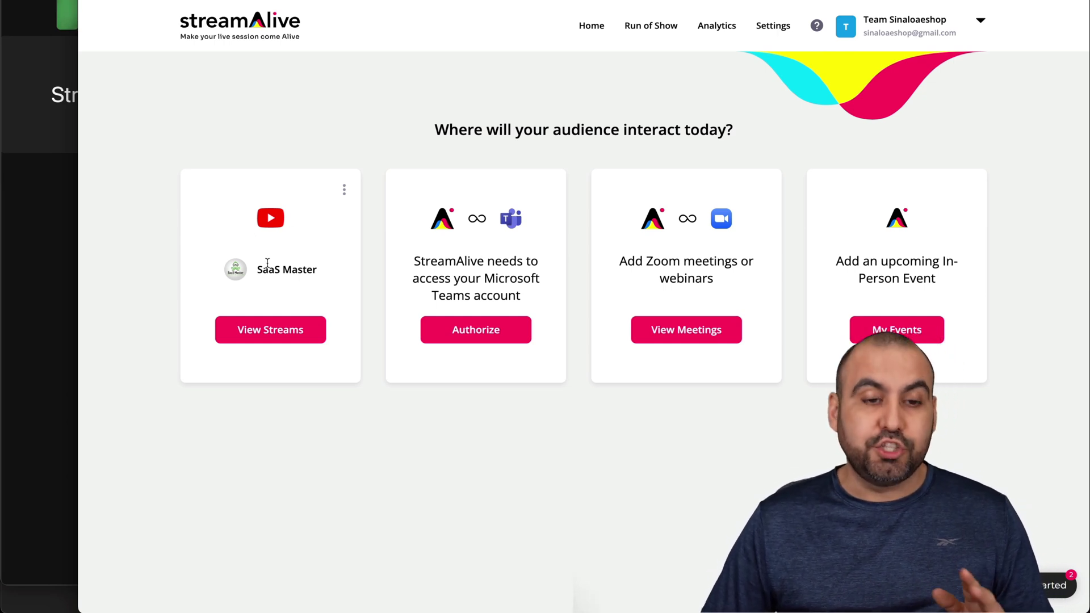
pyautogui.moveTo(256, 273); pyautogui.dragTo(314, 270)
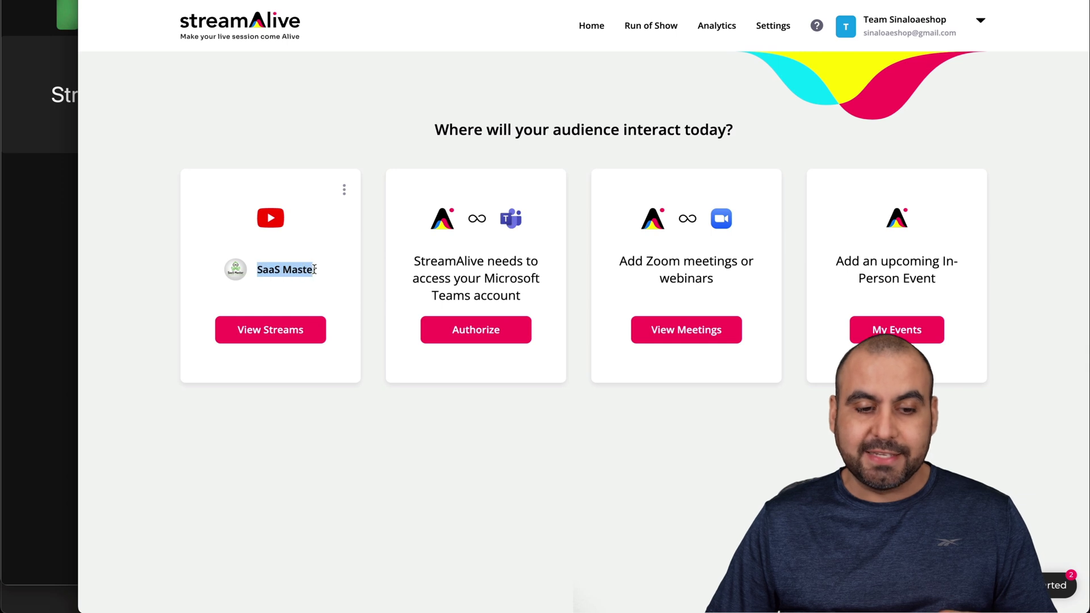
pyautogui.click(325, 278)
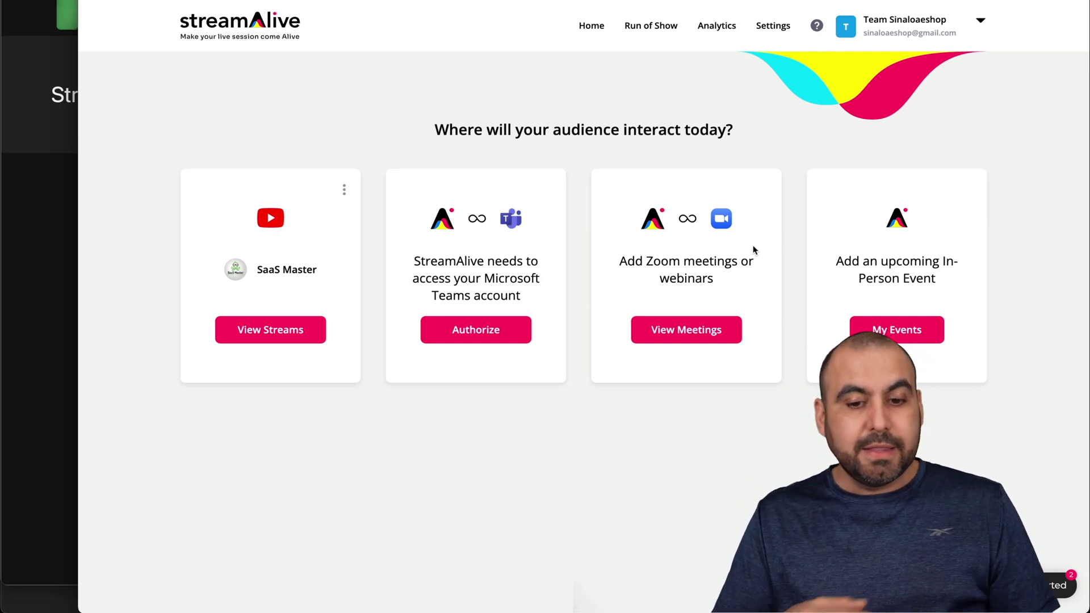
pyautogui.click(658, 29)
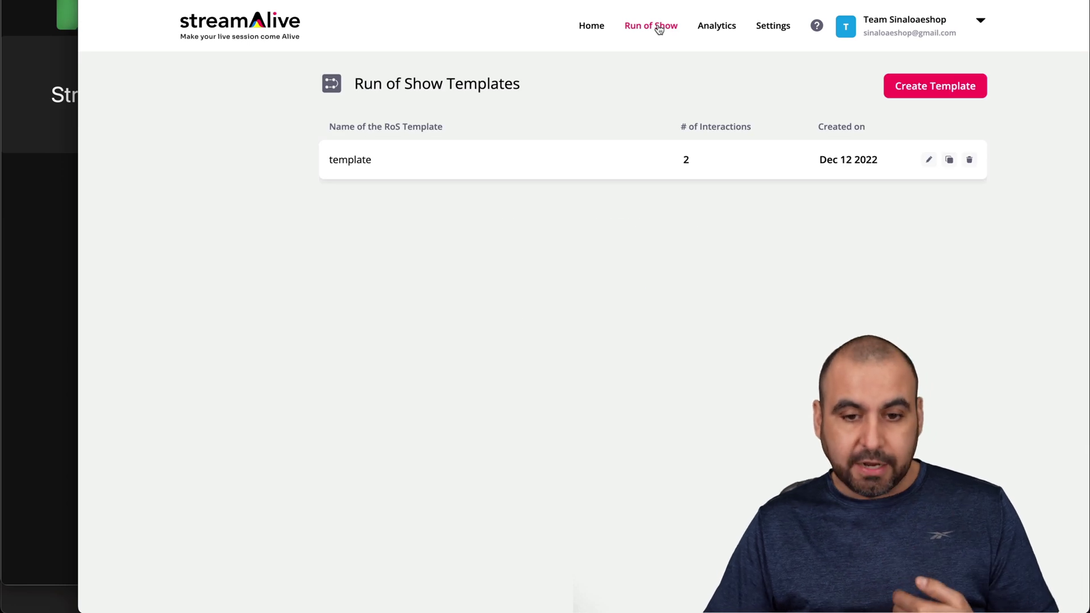
# Draft a Run of Show template 'test' with a Wonder Words interaction, then discard it
pyautogui.click(939, 92)
pyautogui.write('te')
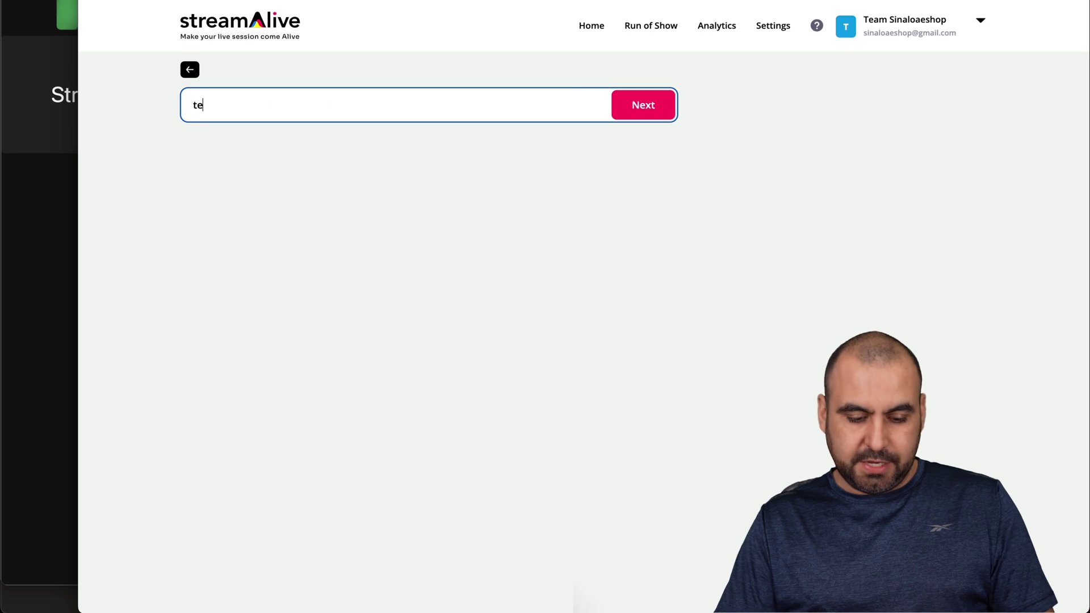
pyautogui.write('st')
pyautogui.press('Return')
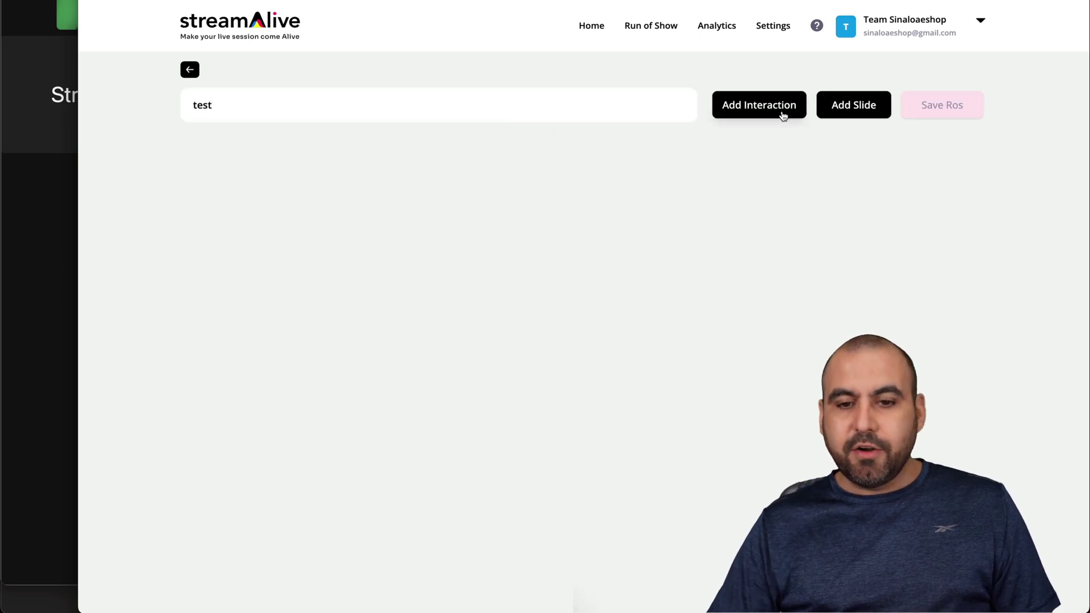
pyautogui.click(783, 116)
pyautogui.click(572, 268)
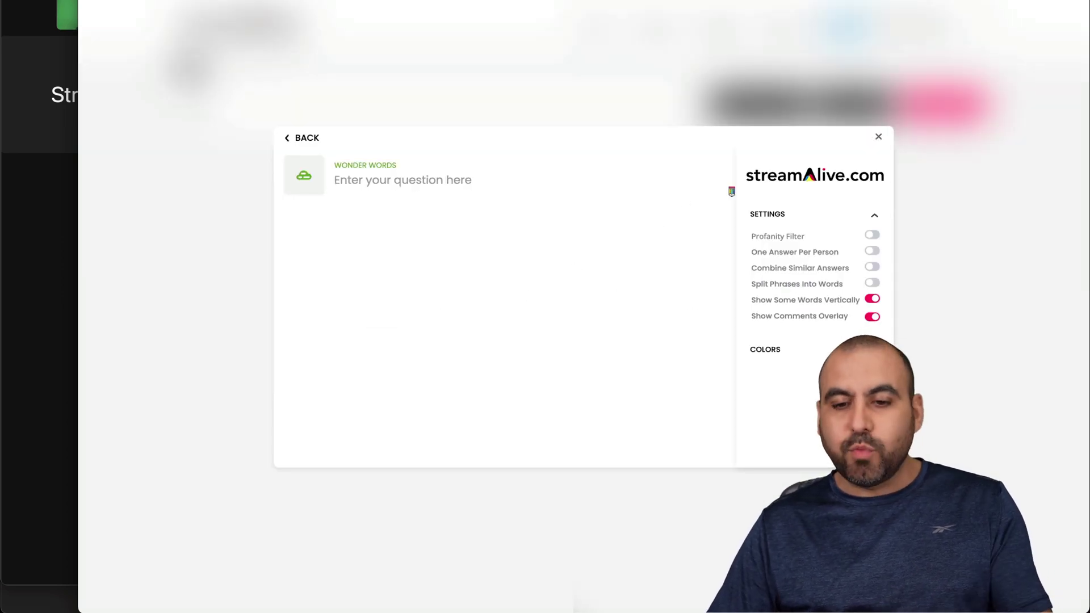
pyautogui.click(878, 136)
pyautogui.click(196, 70)
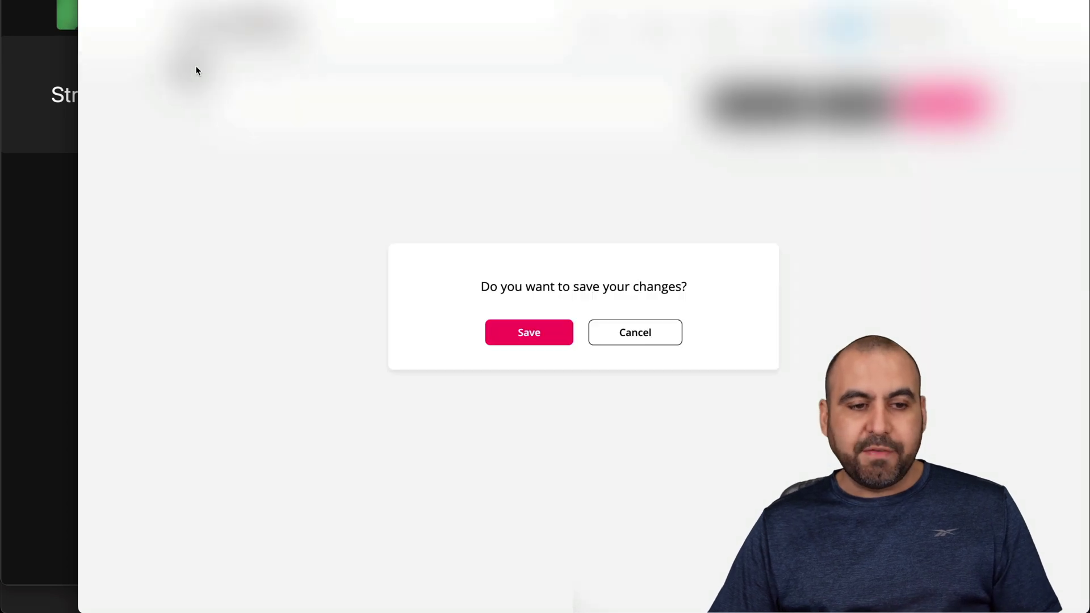
pyautogui.click(621, 330)
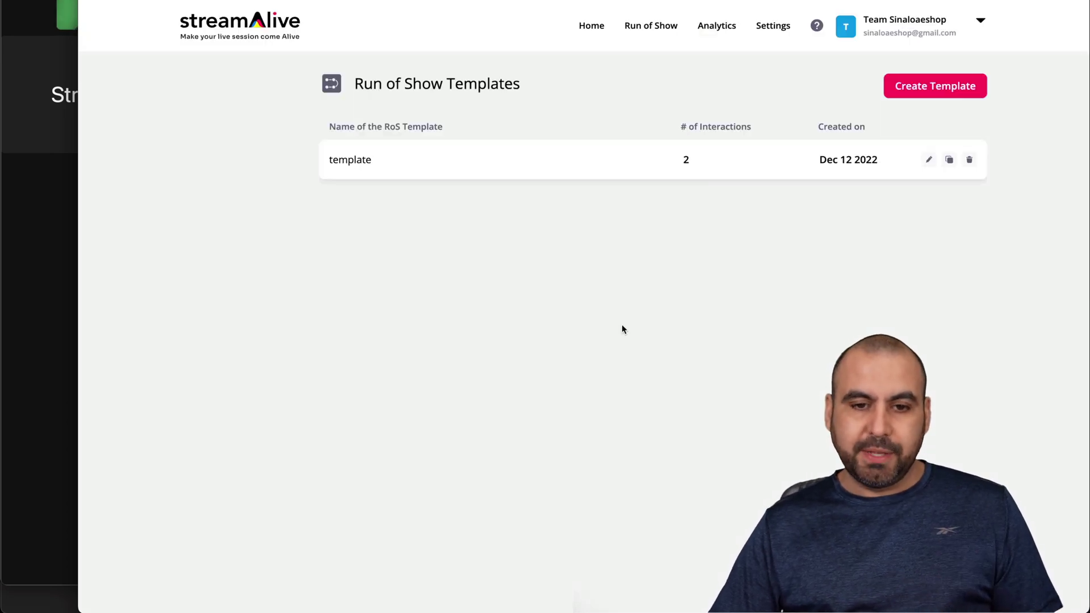
# Check the Zoom meetings list, cancel Add Meeting, and open the Testing for video analytics
pyautogui.click(603, 33)
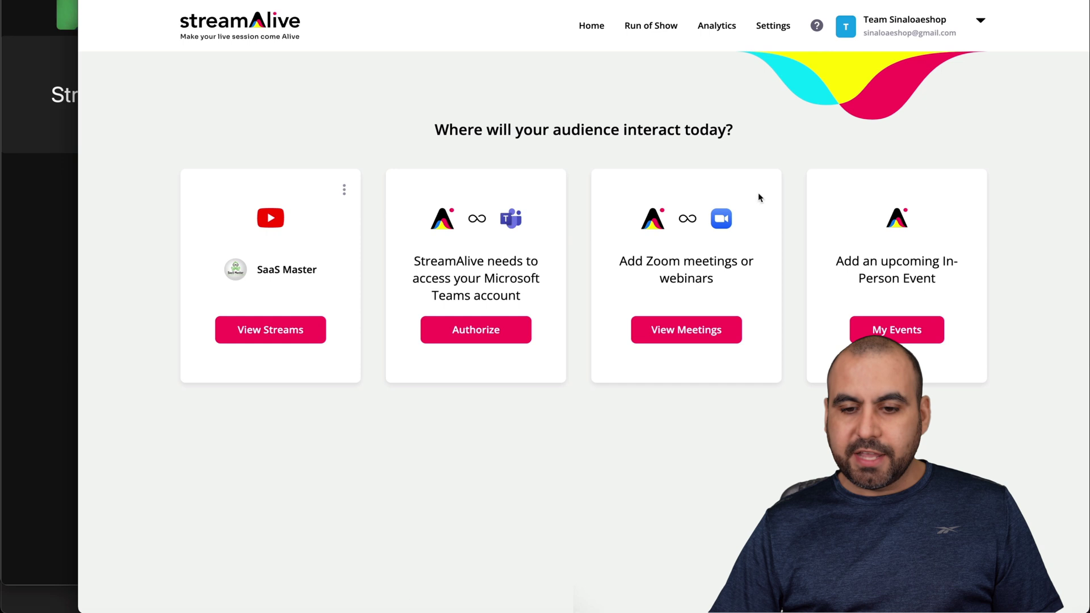
pyautogui.click(731, 336)
pyautogui.click(596, 143)
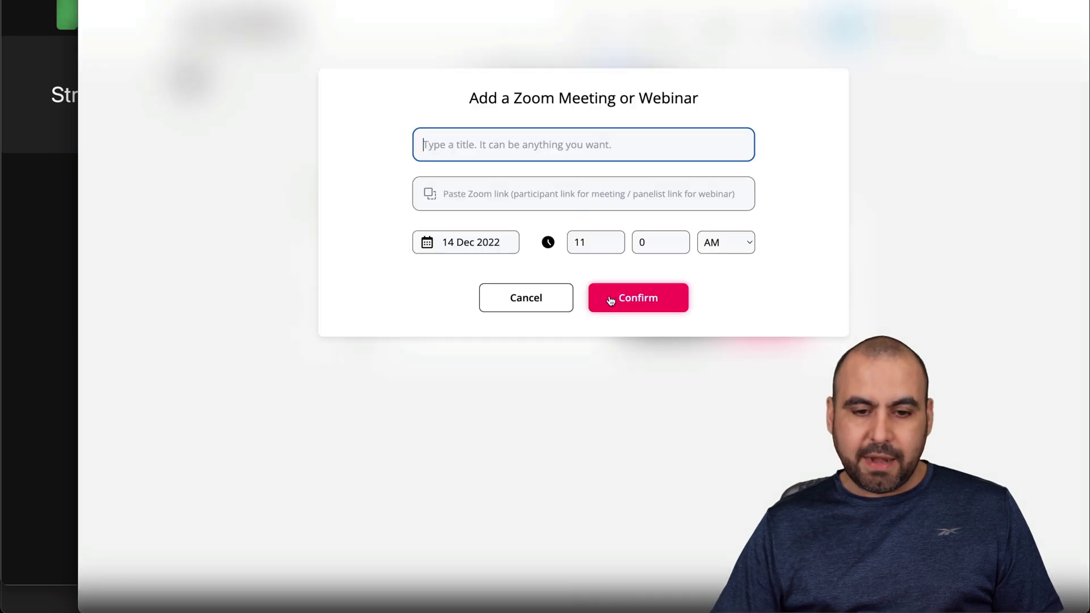
pyautogui.click(526, 297)
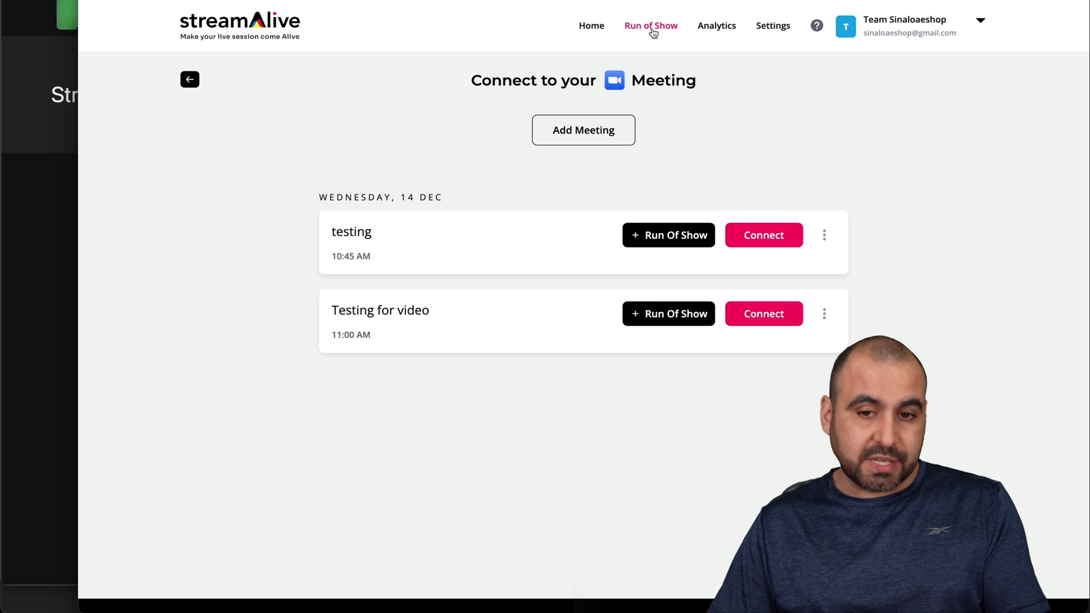
pyautogui.click(719, 27)
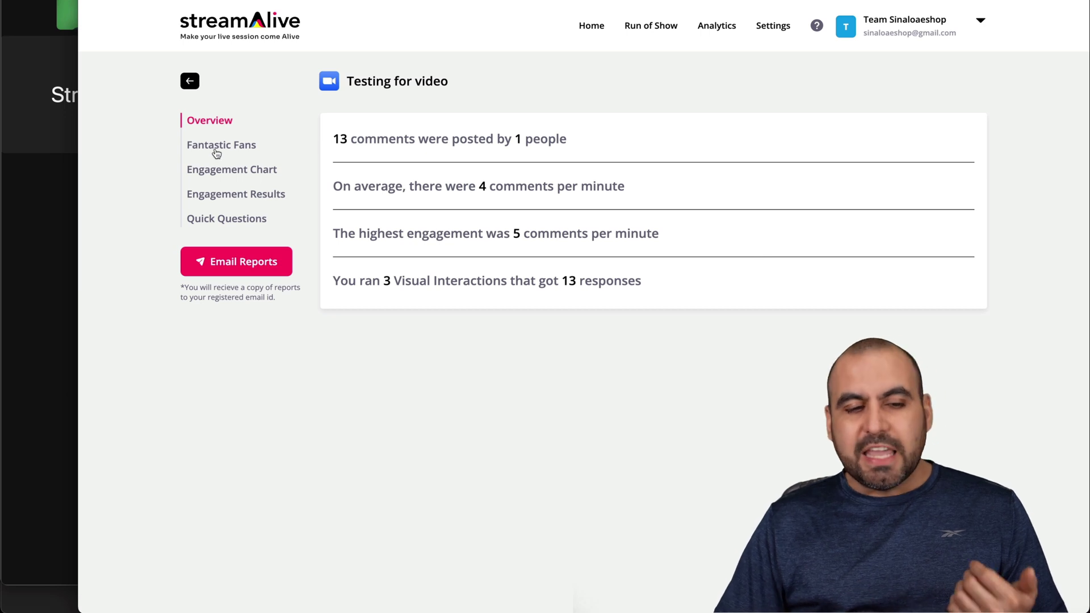
pyautogui.click(222, 148)
# Switch between the engagement chart, Magic Map results, Quick Questions and Fantastic Fans views
pyautogui.click(239, 170)
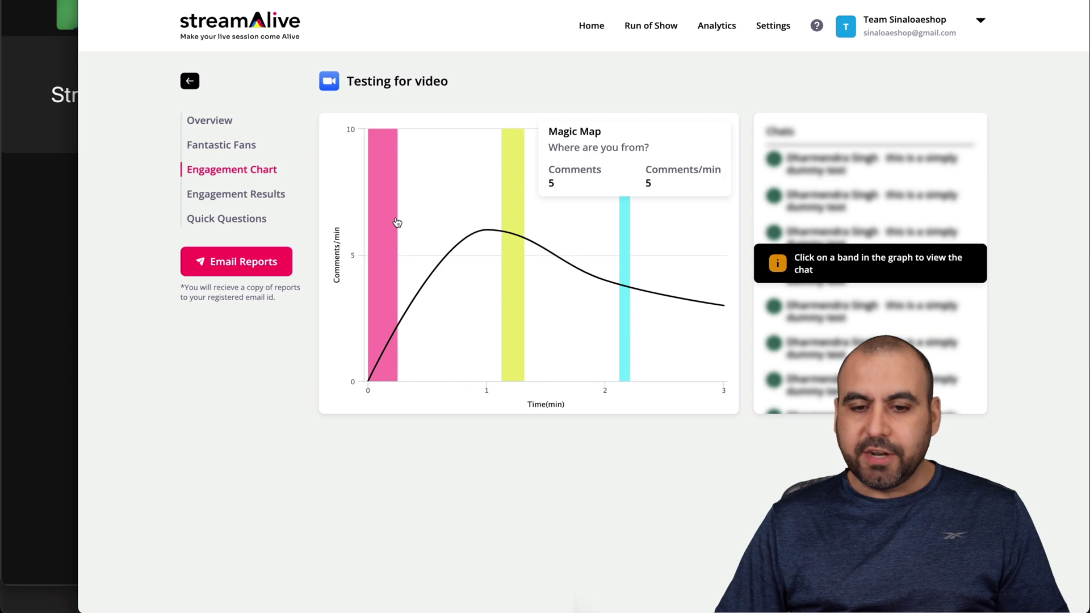
pyautogui.moveTo(624, 272)
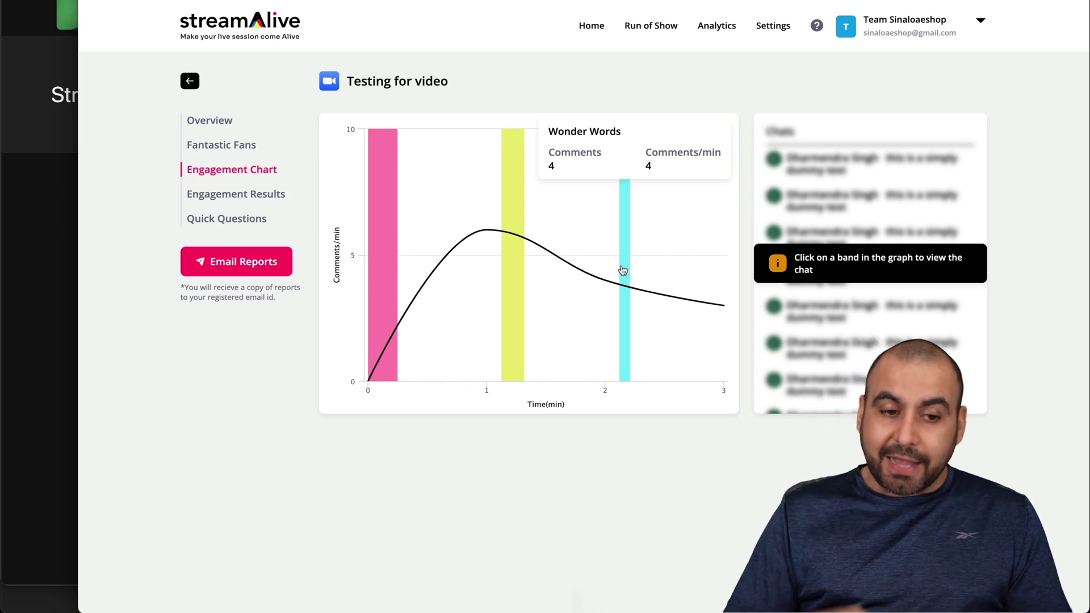
pyautogui.click(255, 194)
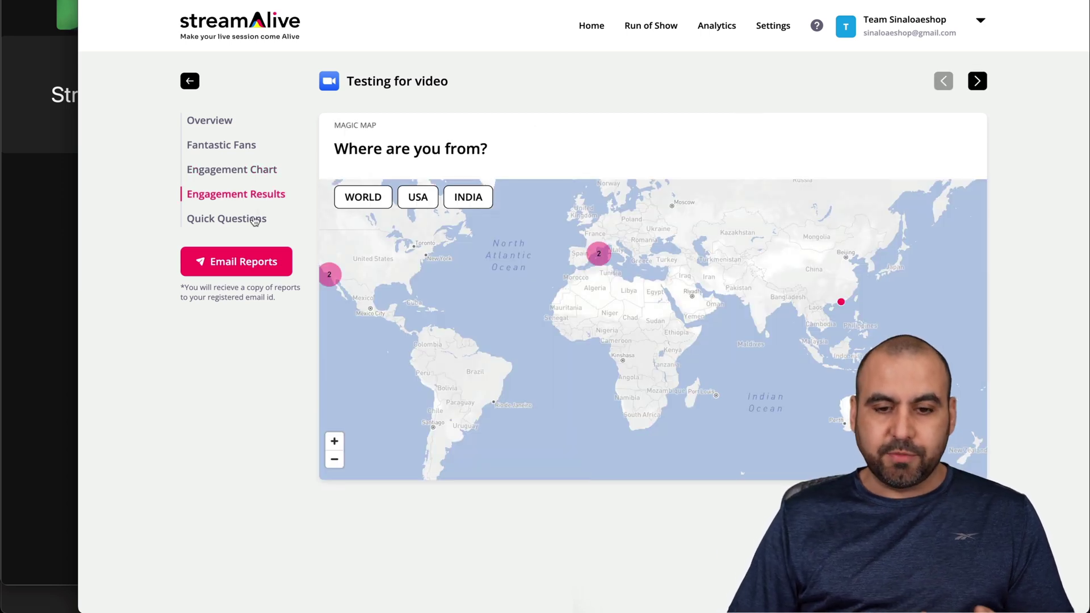
pyautogui.click(252, 225)
pyautogui.click(235, 168)
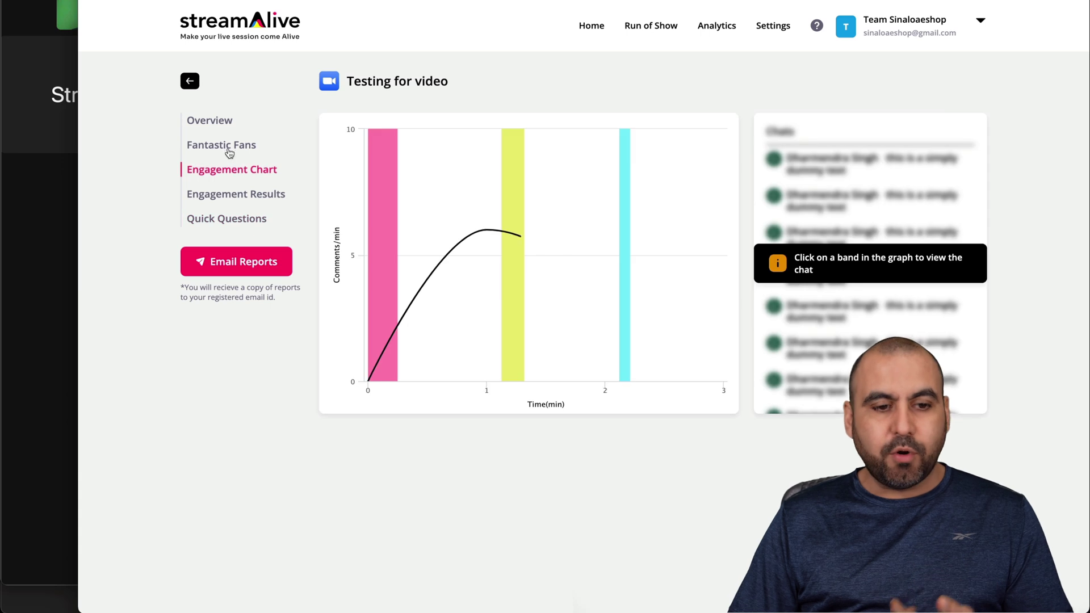
pyautogui.click(229, 149)
pyautogui.click(235, 173)
# Show the Magic Map chat comments, check the report overview, and return home
pyautogui.click(377, 208)
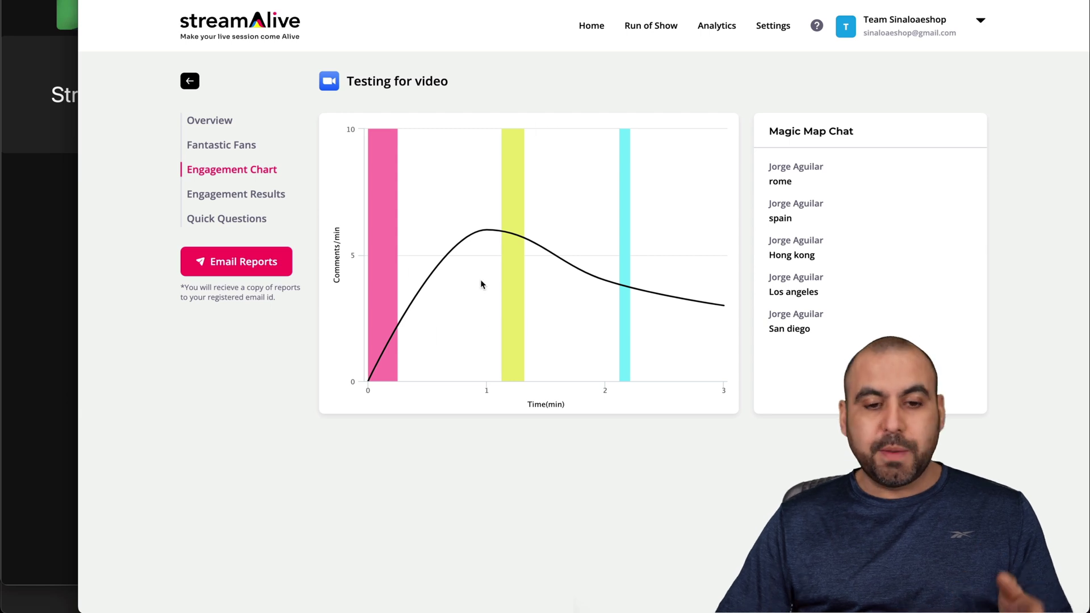
pyautogui.click(241, 149)
pyautogui.click(214, 125)
pyautogui.click(590, 31)
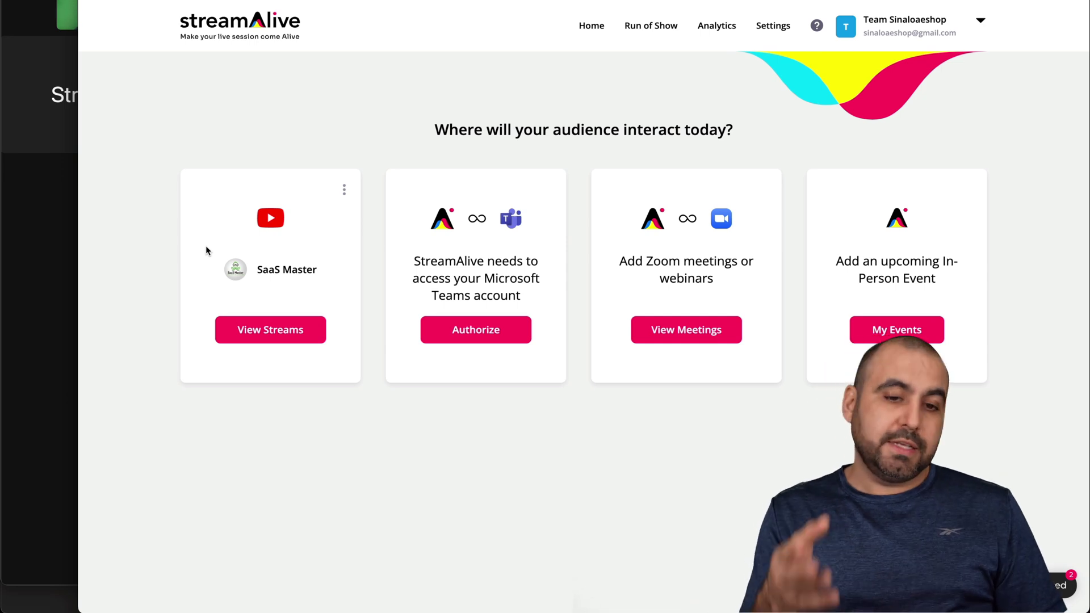
# Widen the Zoom meeting window, then bring StreamAlive's home dashboard back in front
pyautogui.click(60, 257)
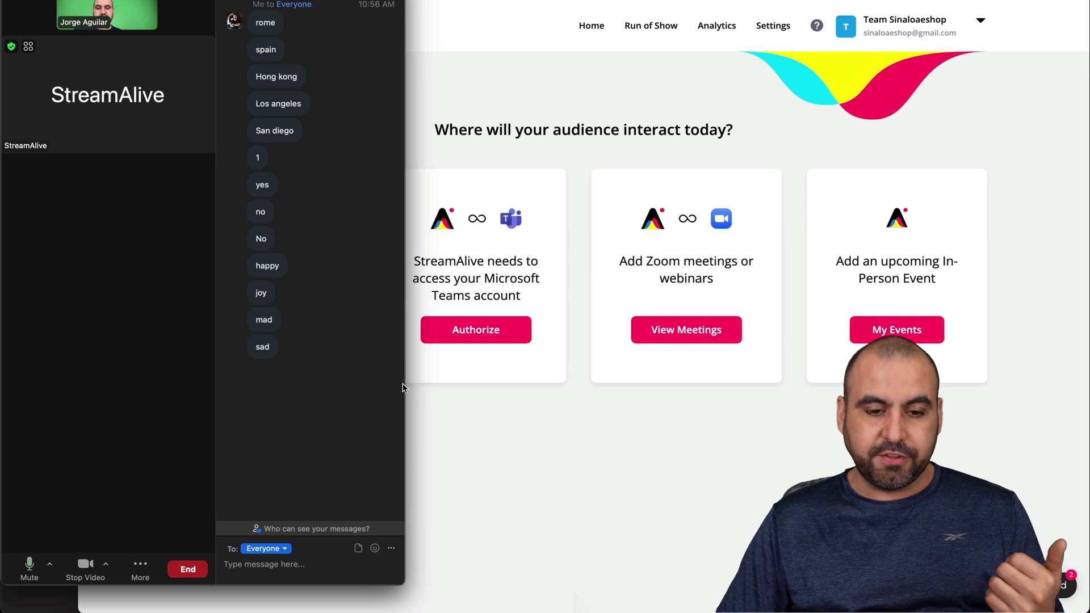
pyautogui.moveTo(403, 388); pyautogui.dragTo(825, 388)
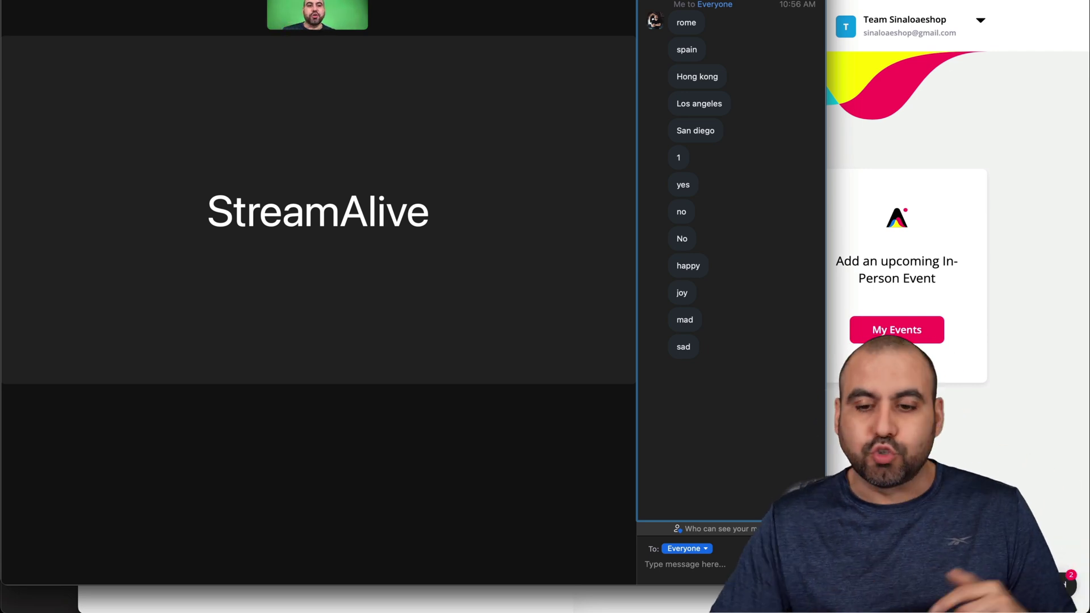
pyautogui.click(840, 431)
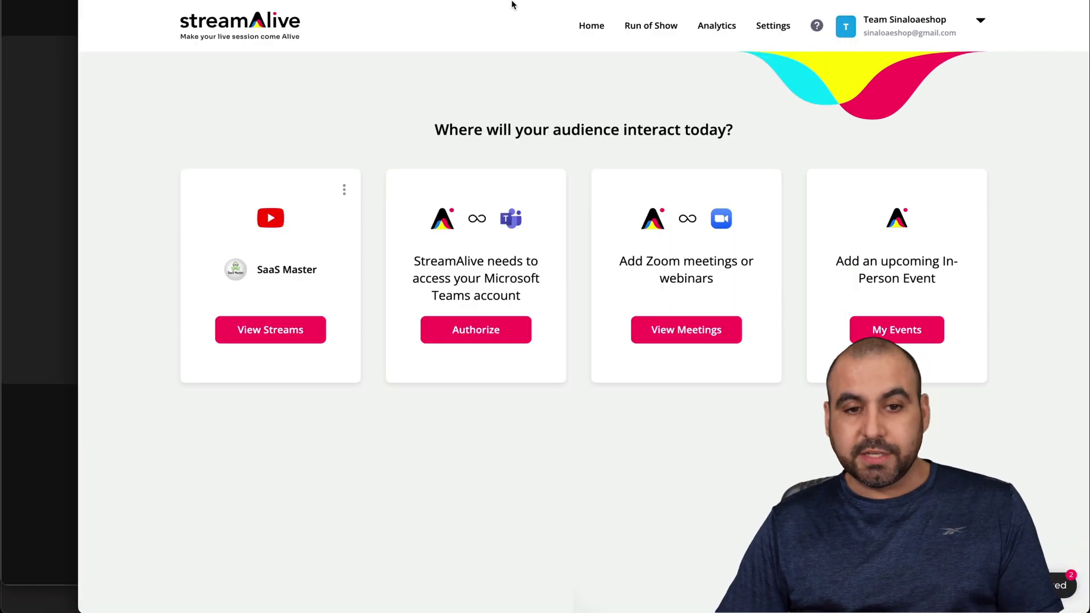